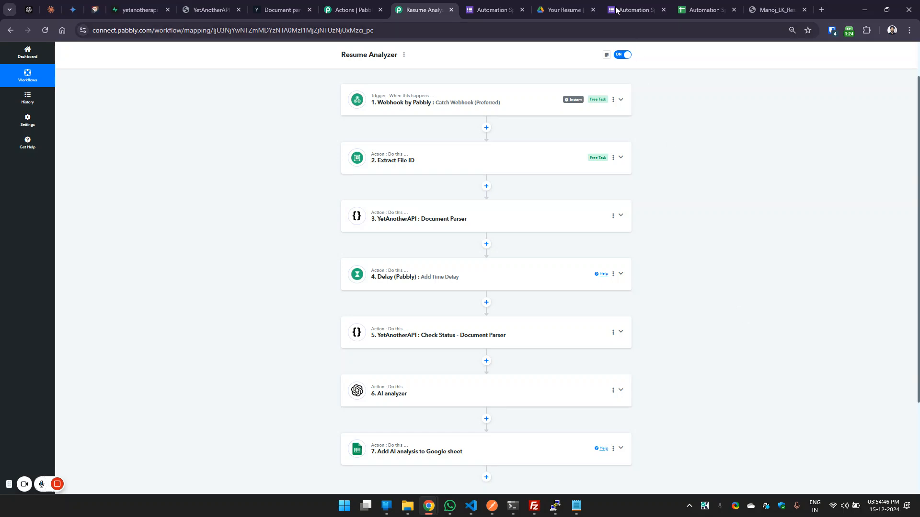
Review the Automation Specialist Position form's resume upload field and questions, and view its responses summary.
{"action": "left_click", "coordinate": [639, 9]}
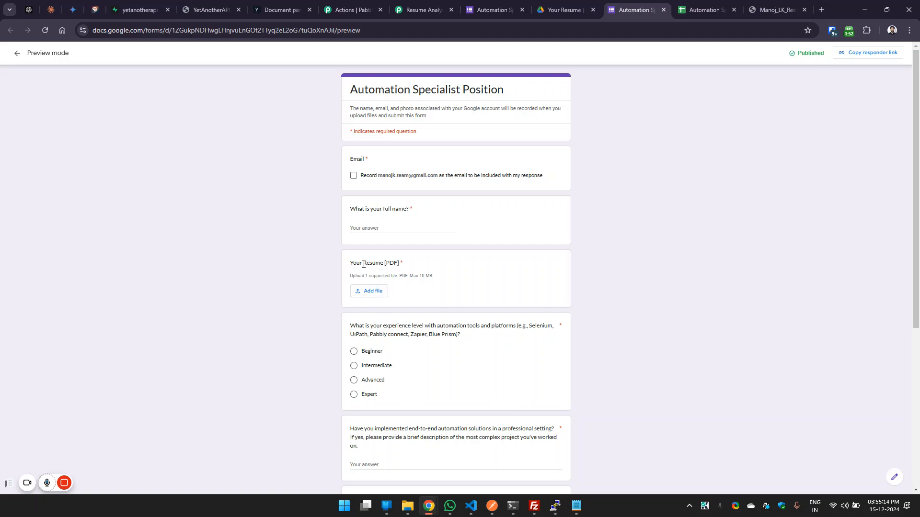
{"action": "left_click_drag", "start_coordinate": [352, 261], "coordinate": [396, 264]}
{"action": "left_click_drag", "start_coordinate": [917, 163], "coordinate": [918, 253]}
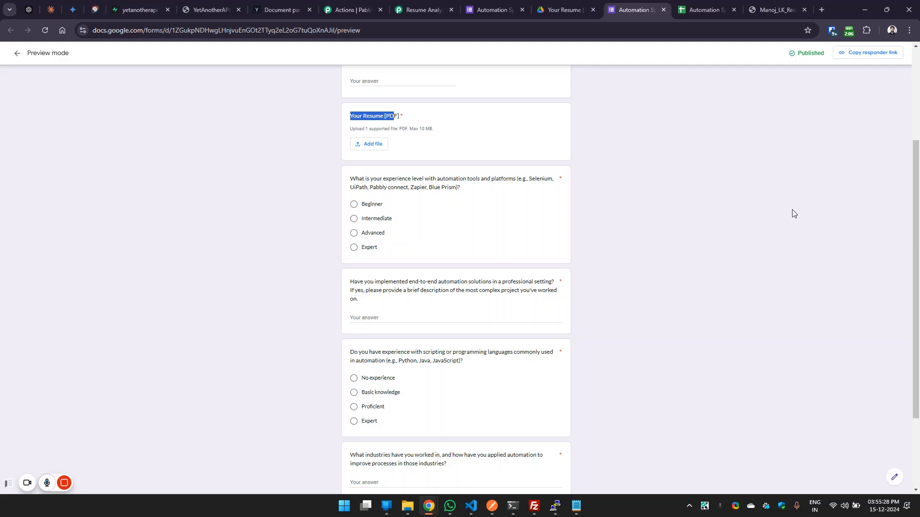
{"action": "left_click", "coordinate": [493, 10]}
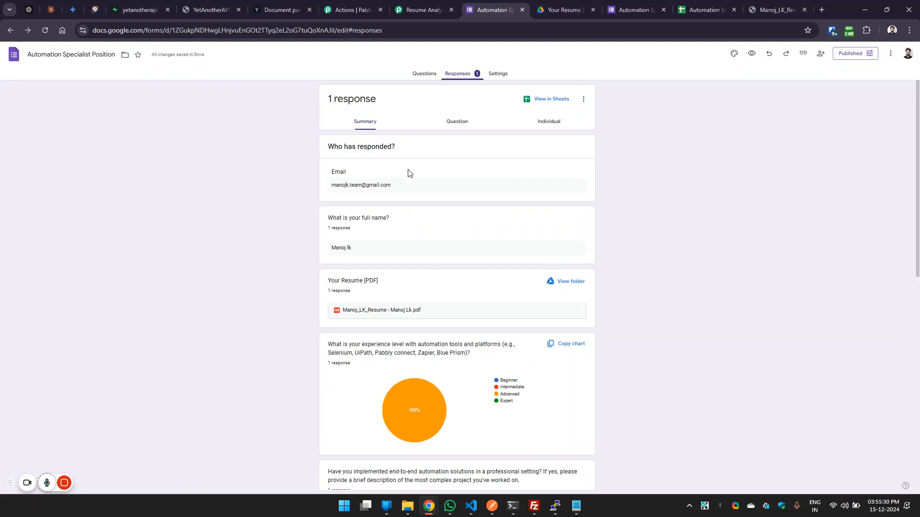
{"action": "left_click", "coordinate": [634, 10]}
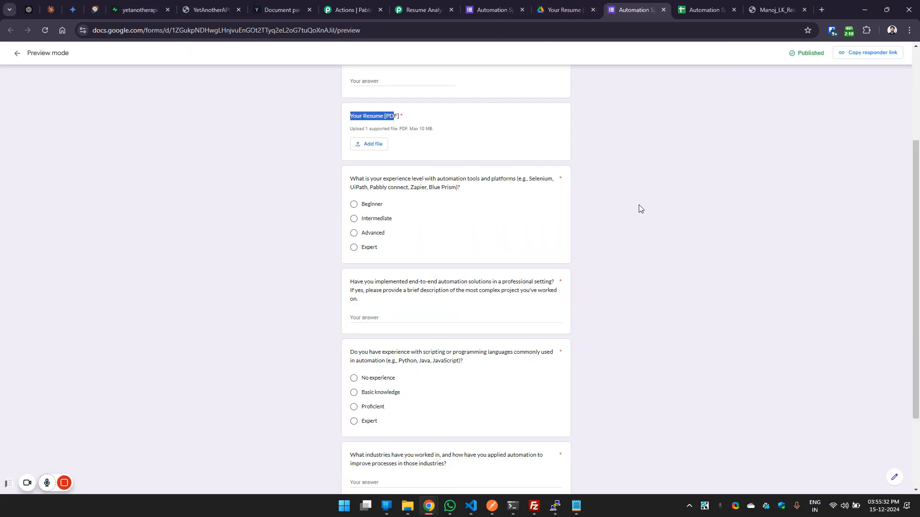
{"action": "left_click", "coordinate": [493, 9]}
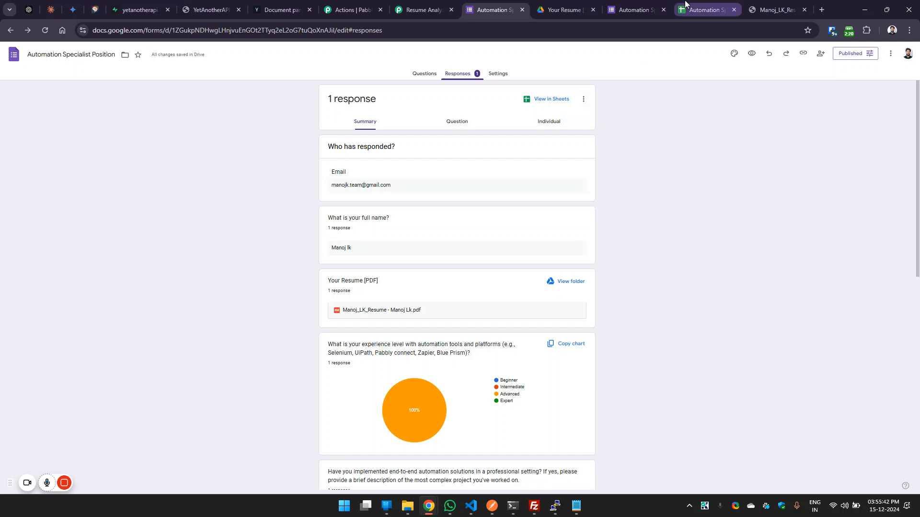
Inspect the form responses sheet and the AI Result sheet in the Automation Specialist Position (Responses) spreadsheet.
{"action": "left_click", "coordinate": [707, 10]}
{"action": "left_click", "coordinate": [89, 488]}
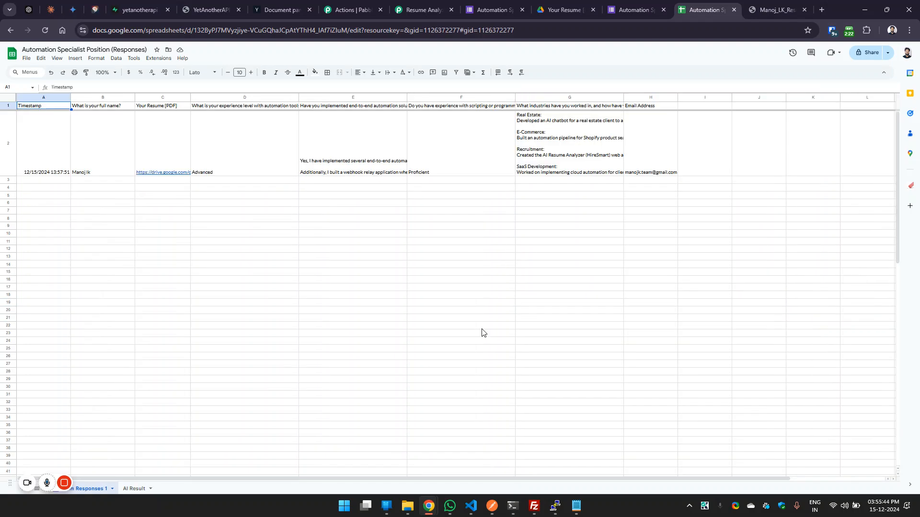
{"action": "left_click", "coordinate": [135, 489]}
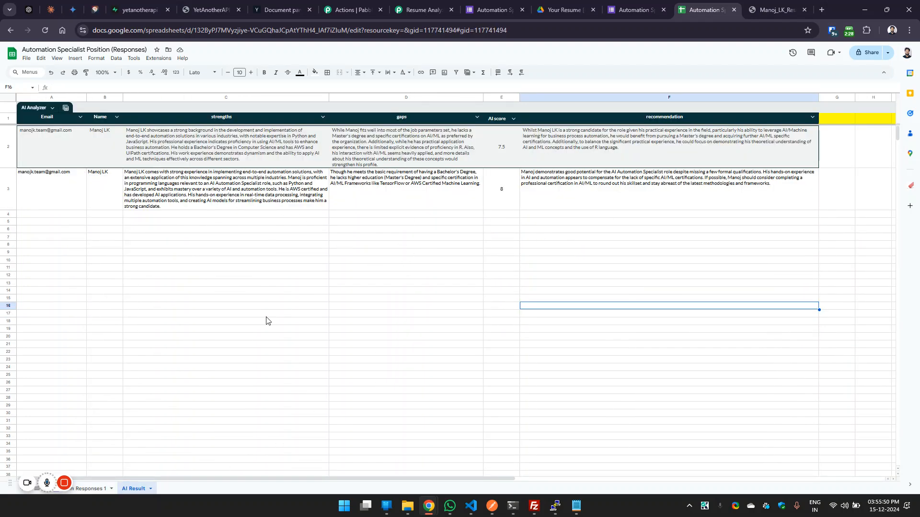
{"action": "left_click", "coordinate": [93, 489]}
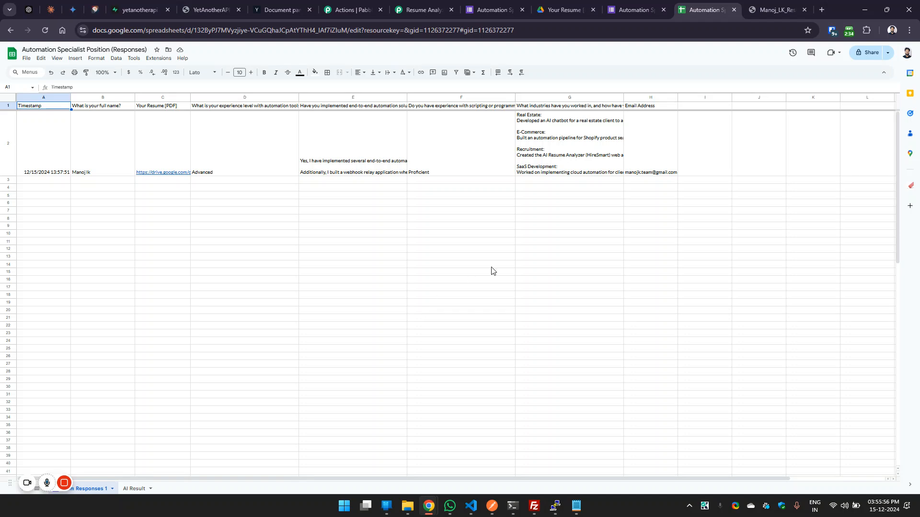
Go over the flow from the form preview and its responses summary to the linked responses spreadsheet.
{"action": "left_click", "coordinate": [614, 7]}
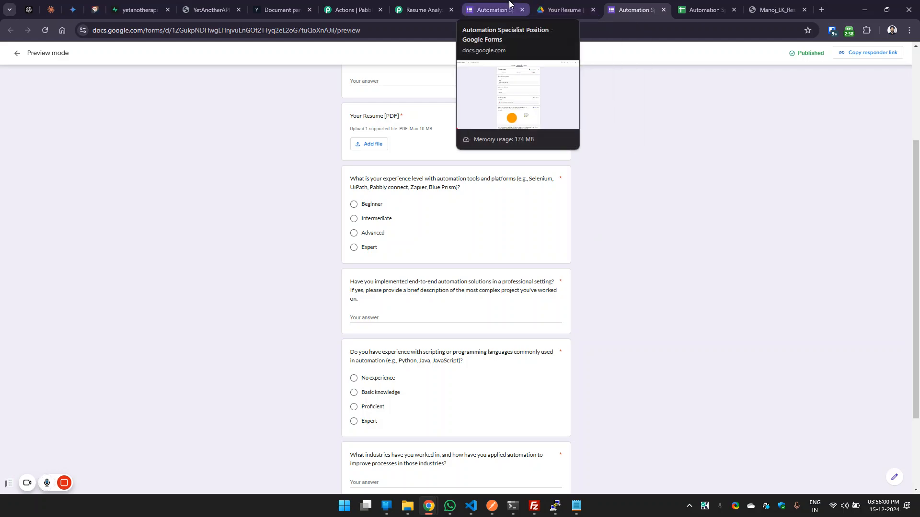
{"action": "left_click", "coordinate": [493, 9]}
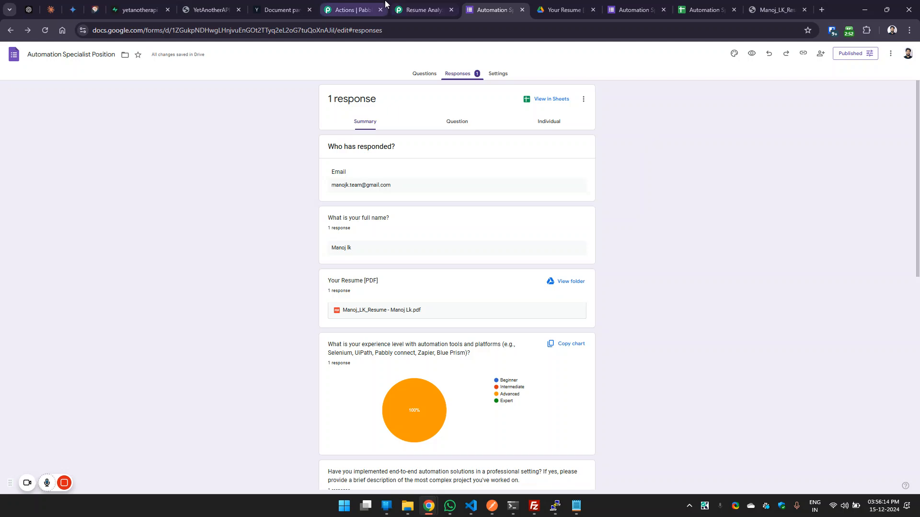
{"action": "left_click", "coordinate": [711, 6]}
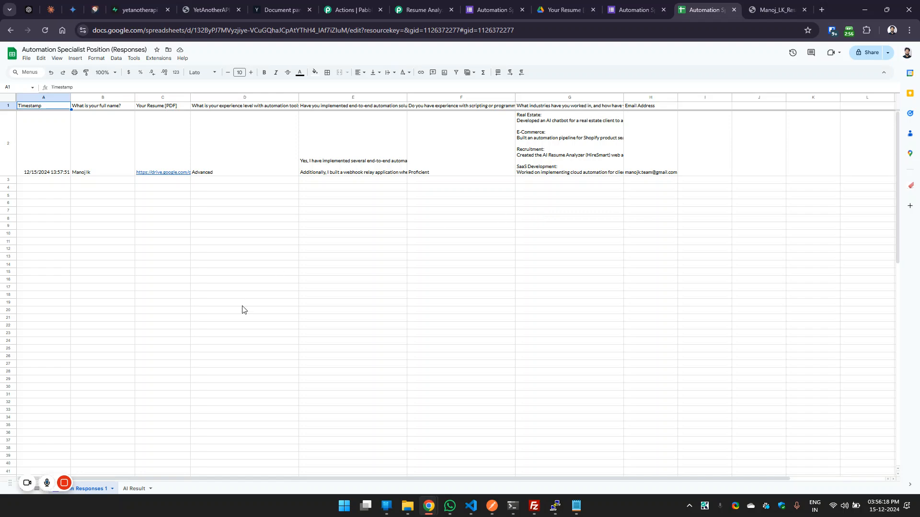
{"action": "left_click", "coordinate": [632, 8]}
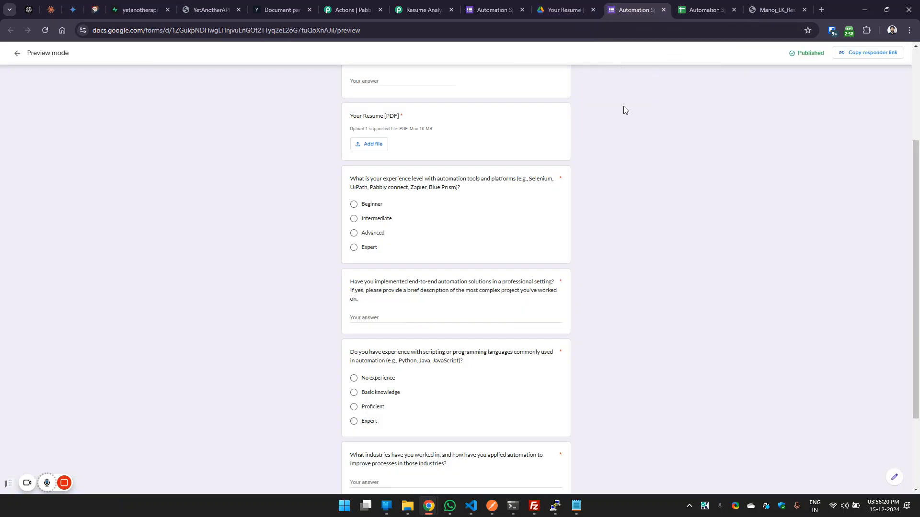
{"action": "left_click", "coordinate": [493, 10]}
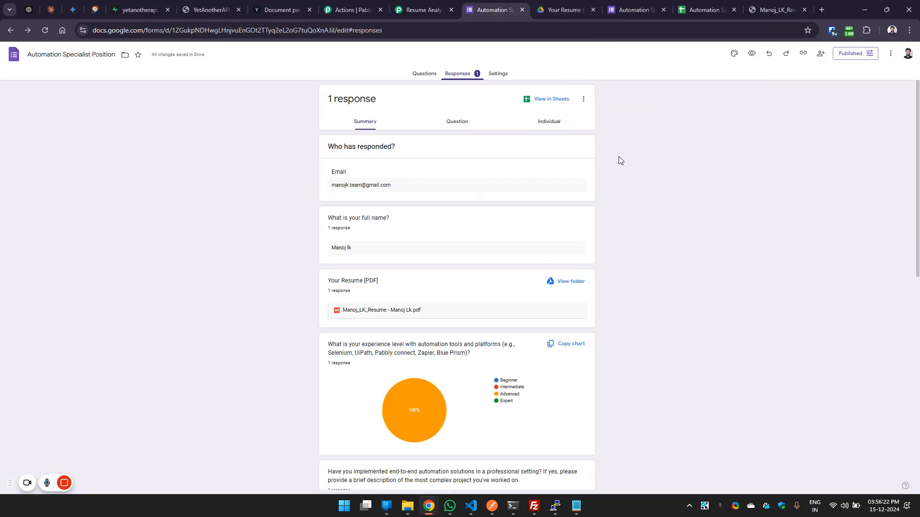
{"action": "left_click", "coordinate": [703, 10]}
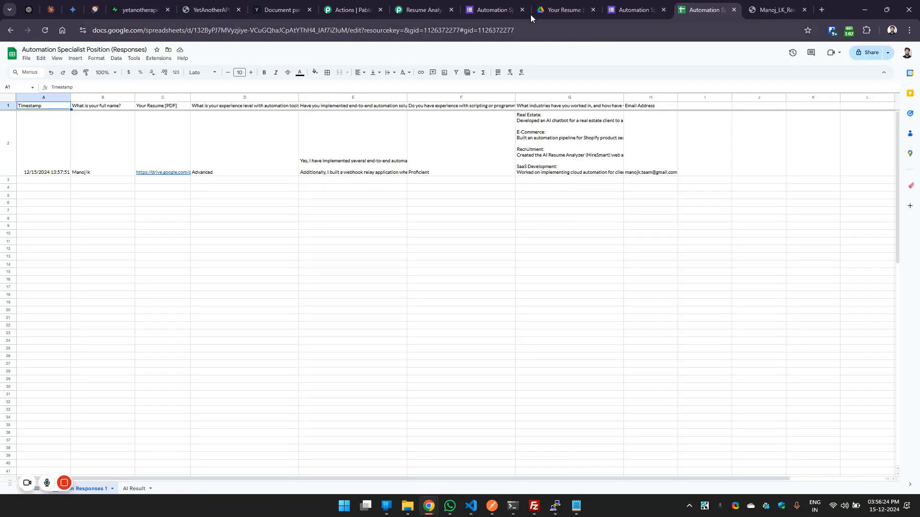
Examine the Webhook by Pabbly trigger settings in the Resume Analyzer workflow and collapse the trigger again.
{"action": "left_click", "coordinate": [422, 9]}
{"action": "left_click", "coordinate": [413, 108]}
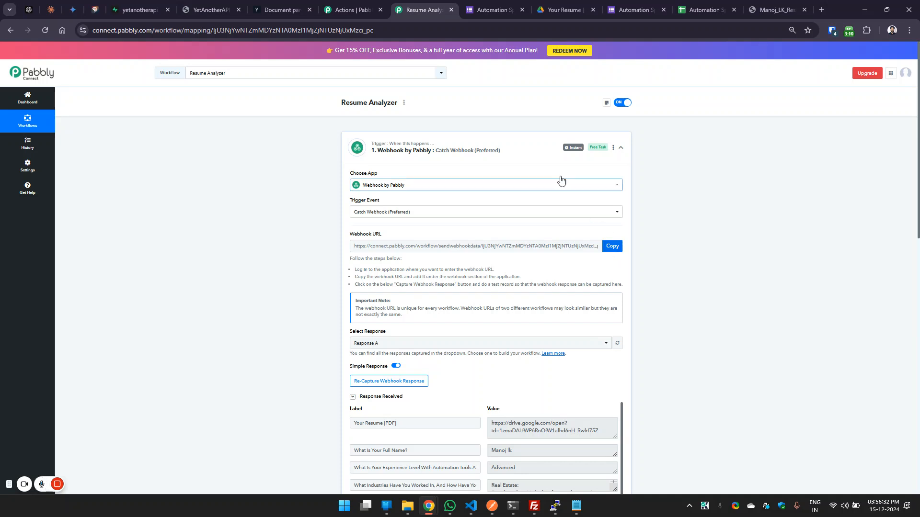
{"action": "left_click", "coordinate": [522, 158]}
Open the Pabbly Connect Webhooks initial setup in the responses spreadsheet and close the dialog.
{"action": "left_click", "coordinate": [703, 10]}
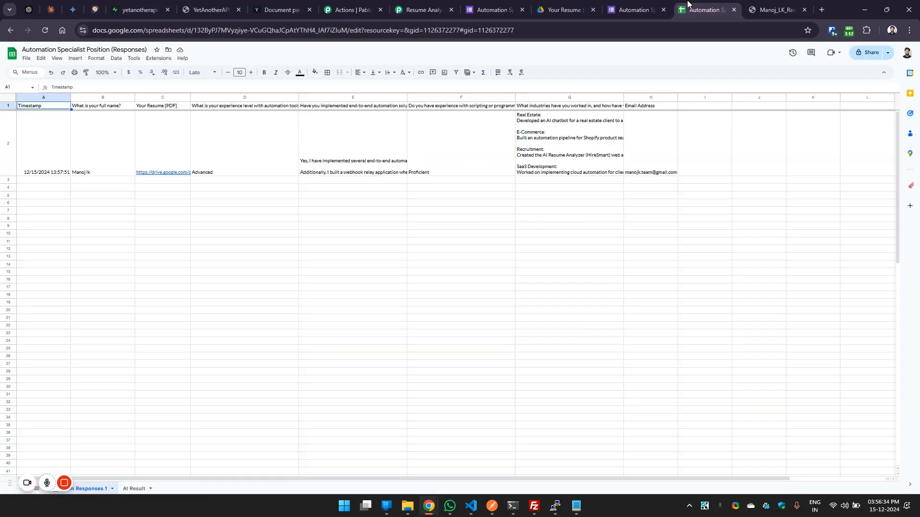
{"action": "left_click", "coordinate": [158, 58]}
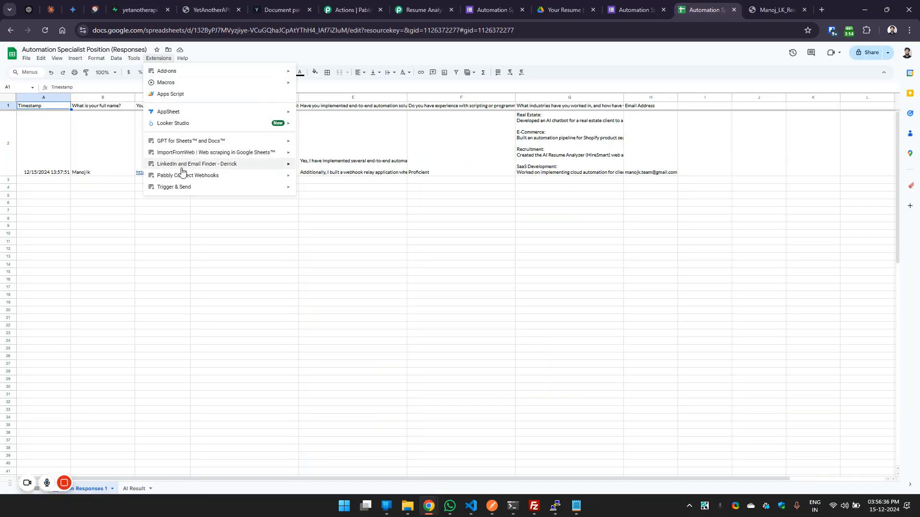
{"action": "mouse_move", "coordinate": [239, 176]}
{"action": "left_click", "coordinate": [298, 179]}
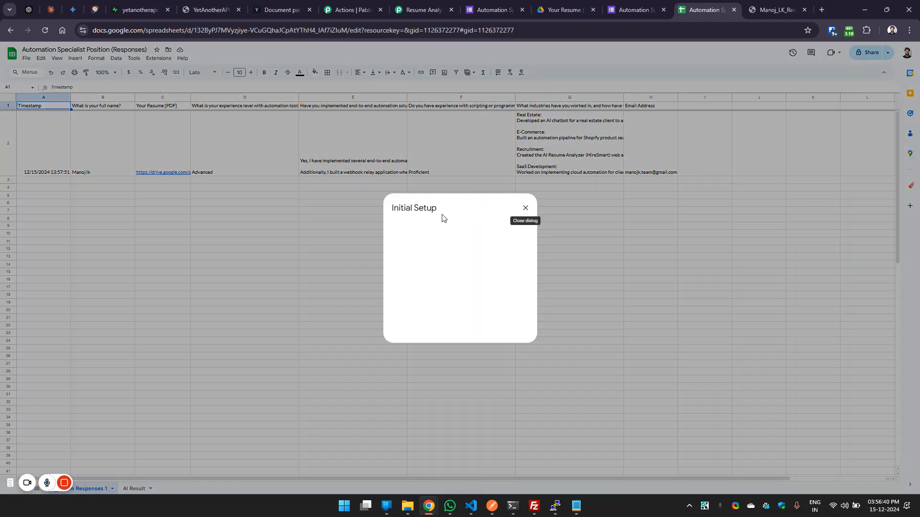
{"action": "left_click", "coordinate": [525, 207]}
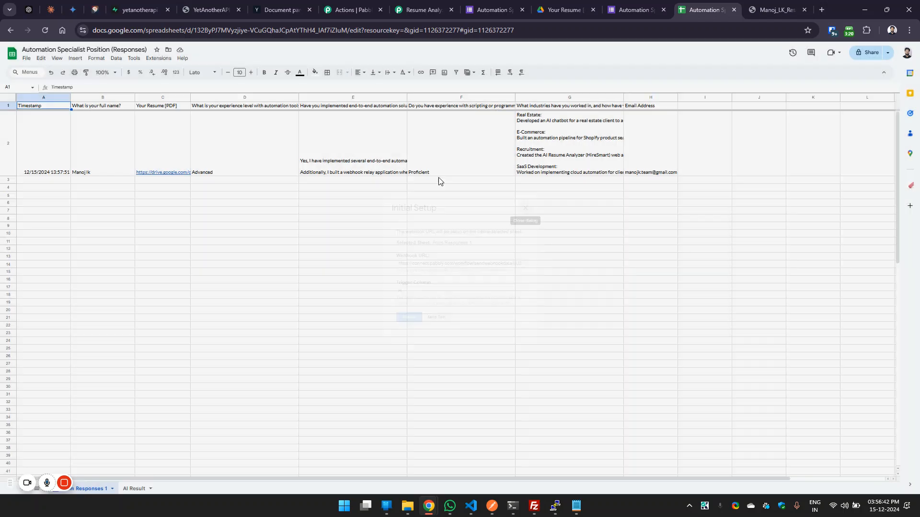
Locate the option for getting add-ons, and reopen the Pabbly Connect Webhooks initial setup.
{"action": "left_click", "coordinate": [158, 58]}
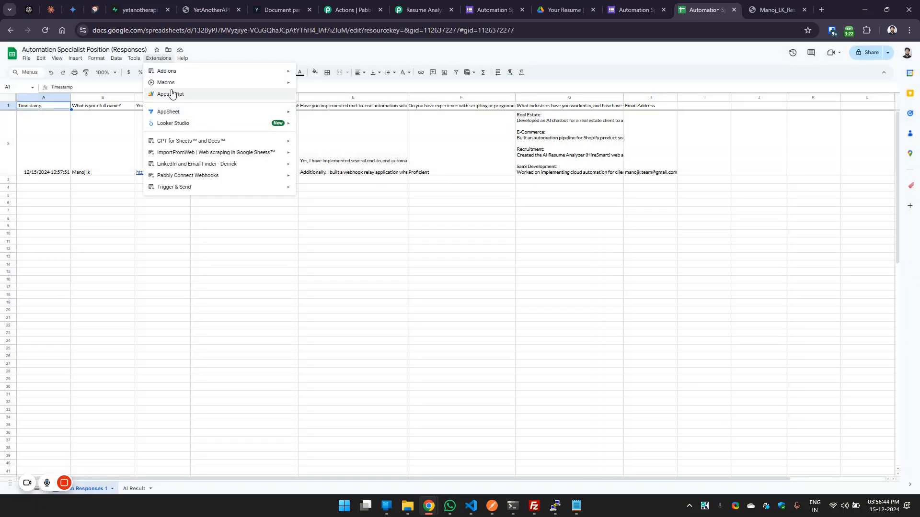
{"action": "mouse_move", "coordinate": [178, 72]}
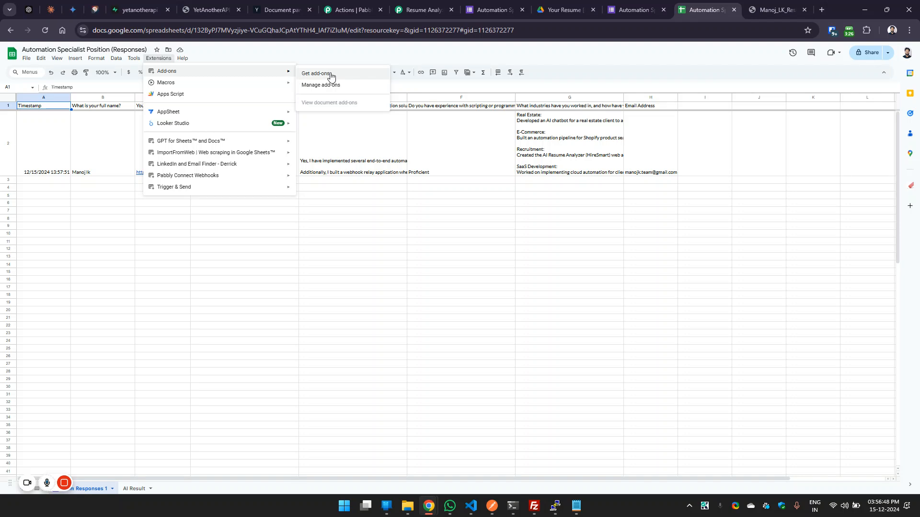
{"action": "mouse_move", "coordinate": [187, 176]}
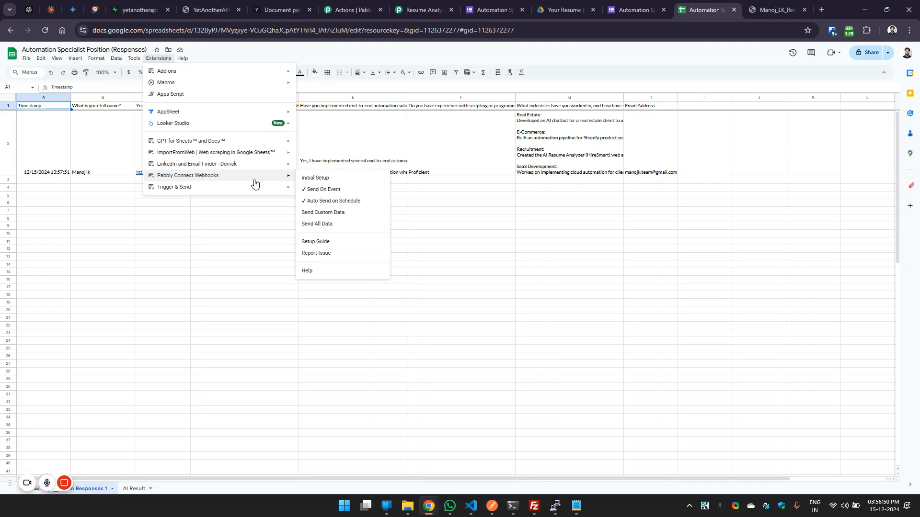
{"action": "left_click", "coordinate": [338, 180]}
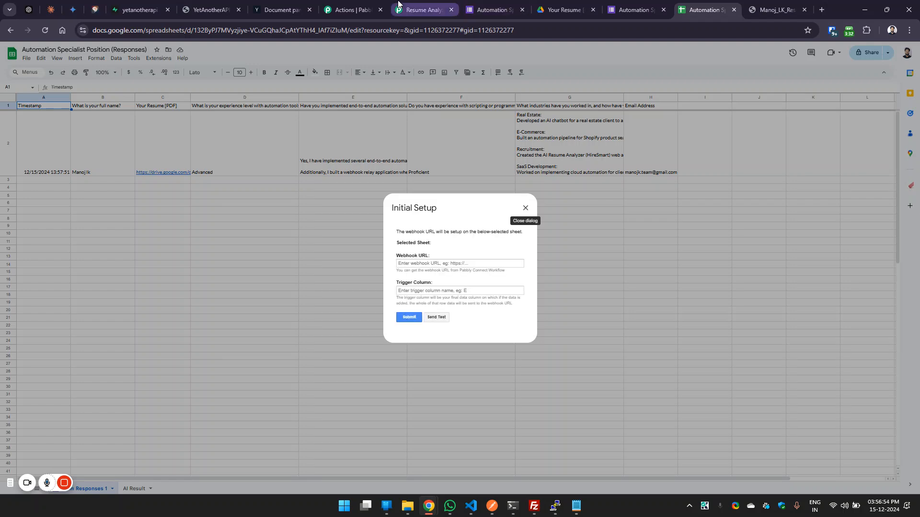
Check the workflow's webhook URL against the one in the initial setup, and inspect the trigger column setting.
{"action": "left_click", "coordinate": [420, 10]}
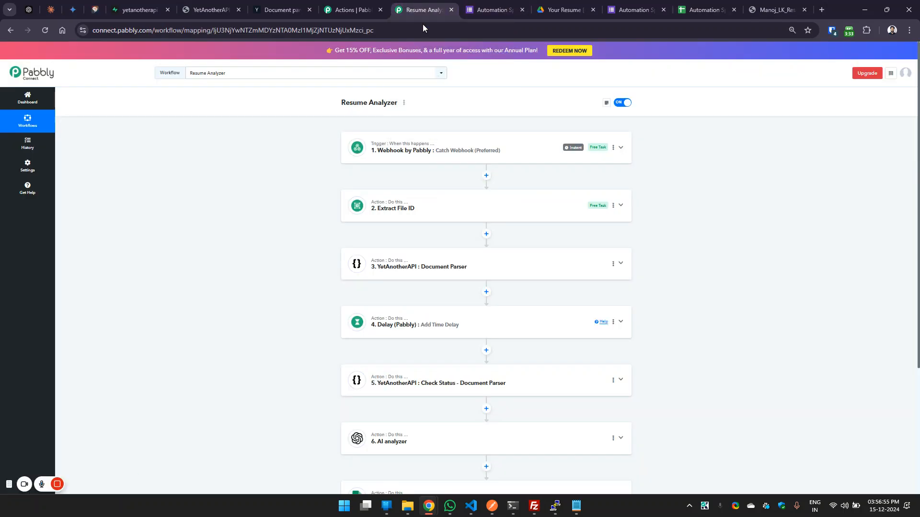
{"action": "left_click", "coordinate": [484, 150]}
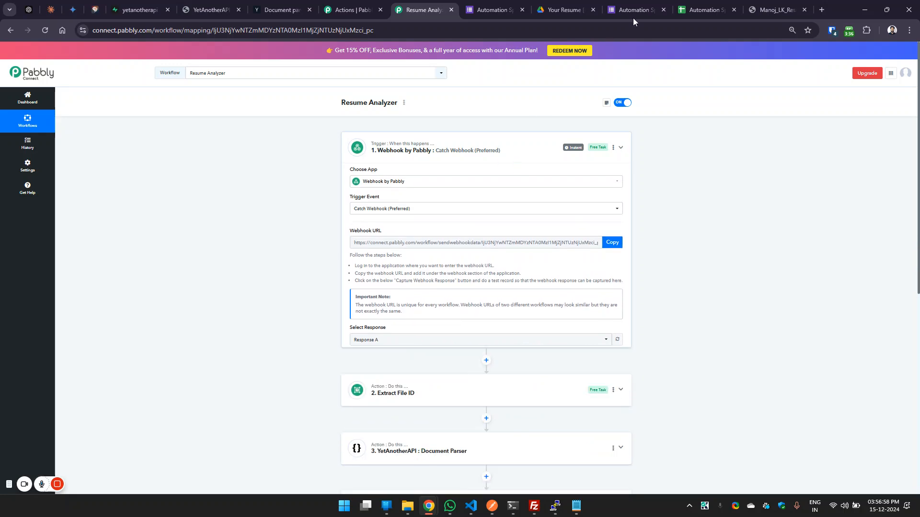
{"action": "left_click", "coordinate": [707, 10]}
{"action": "double_click", "coordinate": [426, 264]}
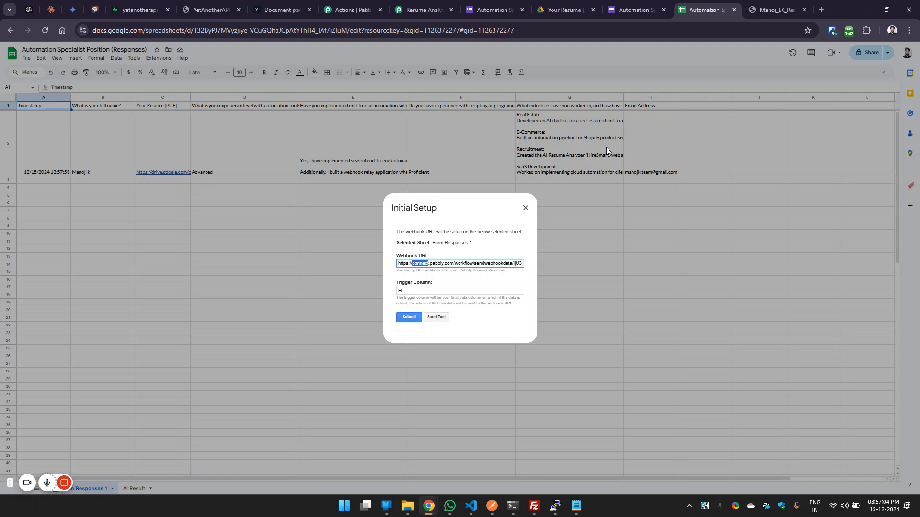
{"action": "double_click", "coordinate": [404, 292]}
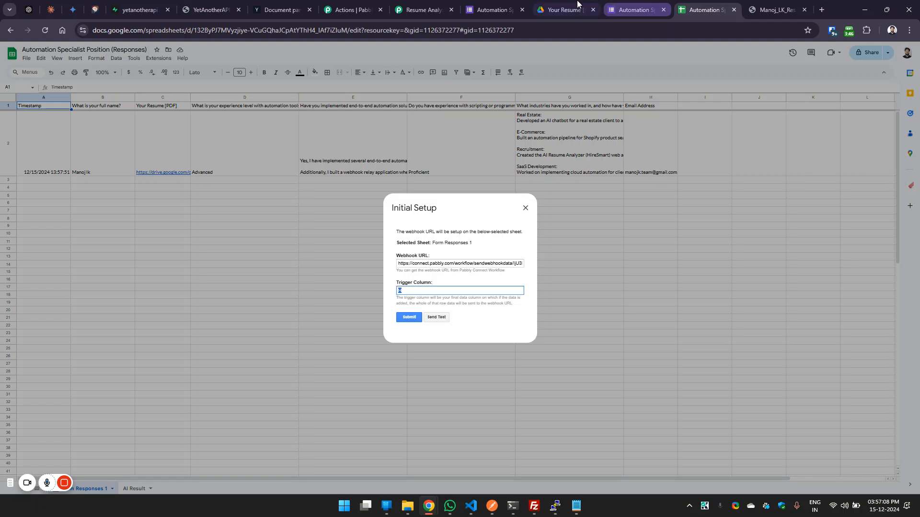
Revisit the form and its responses, and examine the response data captured by the Resume Analyzer workflow's webhook trigger.
{"action": "left_click", "coordinate": [494, 9]}
{"action": "left_click", "coordinate": [634, 10]}
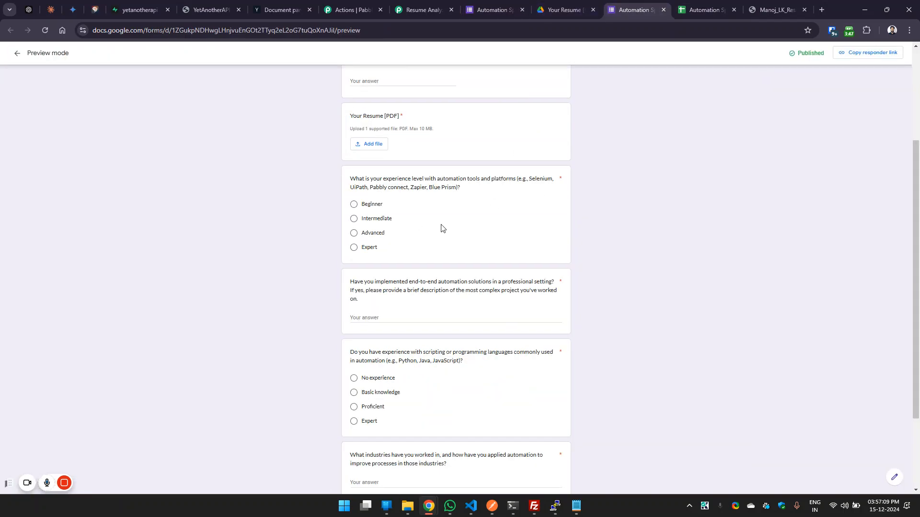
{"action": "left_click", "coordinate": [704, 9]}
{"action": "left_click", "coordinate": [415, 6]}
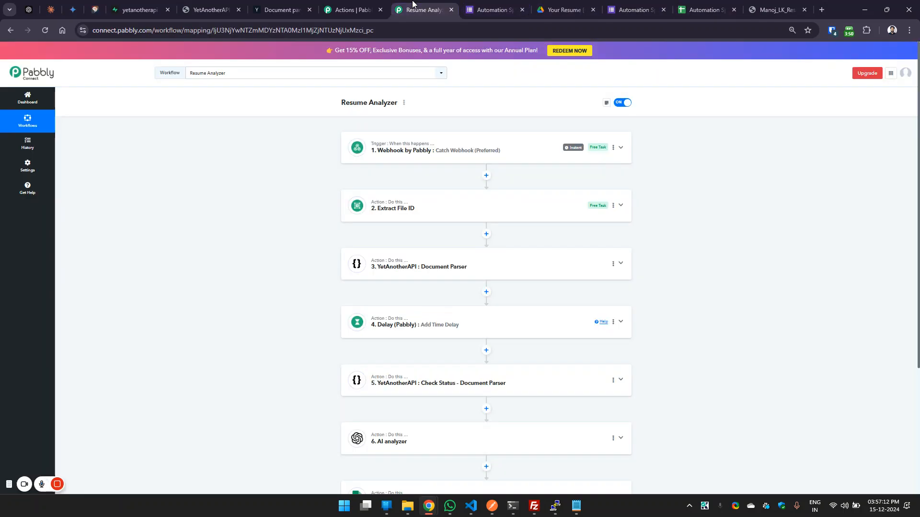
{"action": "left_click", "coordinate": [437, 151]}
{"action": "scroll", "coordinate": [784, 209], "scroll_direction": "down", "scroll_amount": 4}
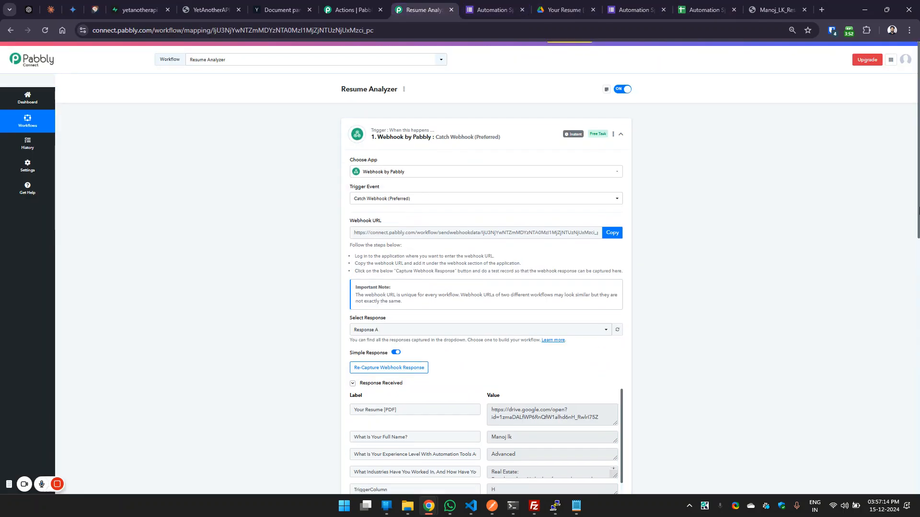
{"action": "left_click_drag", "start_coordinate": [621, 236], "coordinate": [626, 330]}
{"action": "left_click", "coordinate": [629, 331]}
{"action": "left_click_drag", "start_coordinate": [622, 250], "coordinate": [626, 345]}
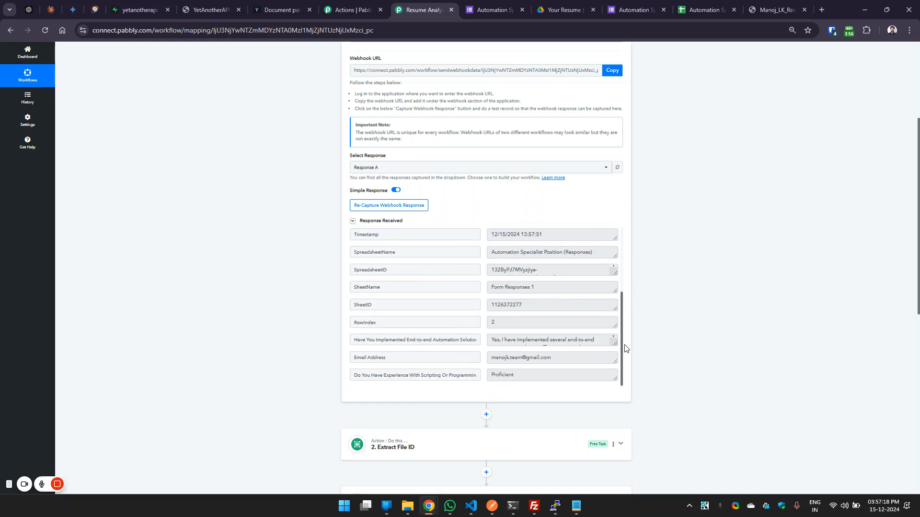
{"action": "scroll", "coordinate": [498, 208], "scroll_direction": "up", "scroll_amount": 4}
{"action": "left_click", "coordinate": [441, 144]}
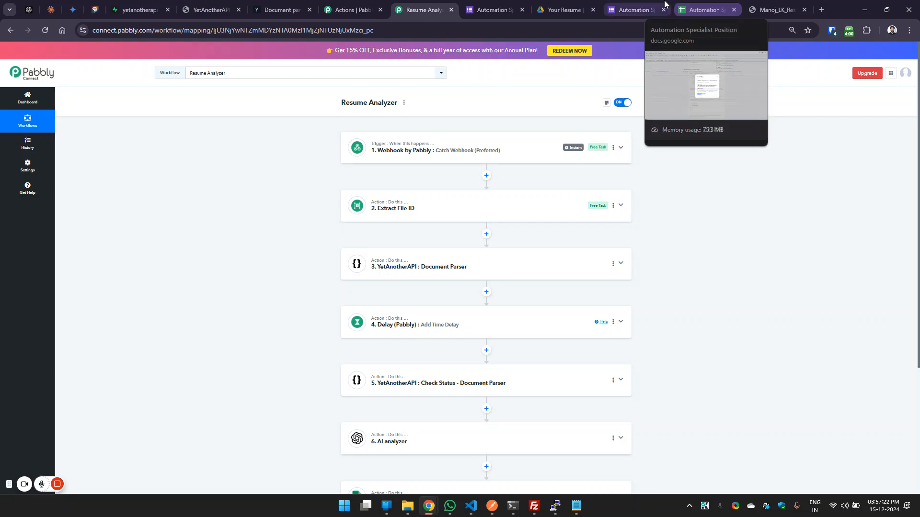
Close the initial setup dialog in the responses spreadsheet and view the Pabbly Connect Webhooks add-on's sending options.
{"action": "left_click", "coordinate": [703, 10]}
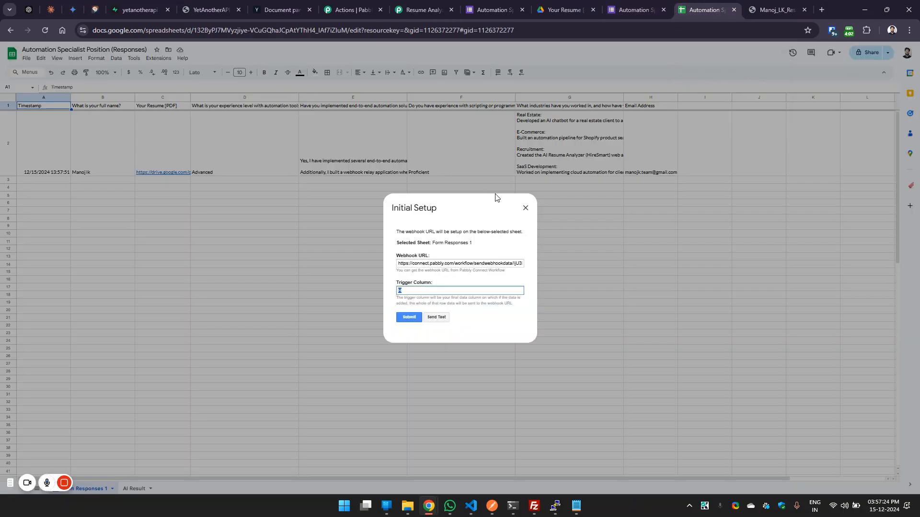
{"action": "left_click", "coordinate": [525, 208]}
{"action": "left_click", "coordinate": [159, 58]}
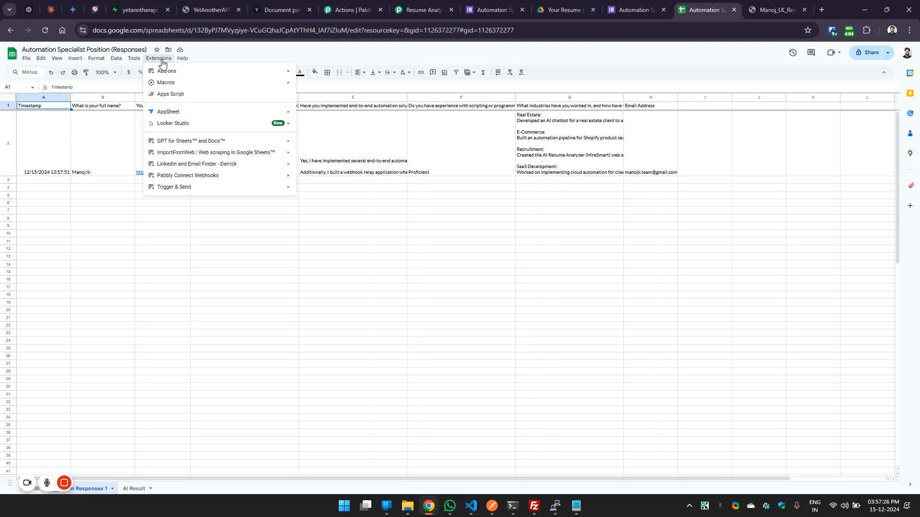
{"action": "mouse_move", "coordinate": [185, 177]}
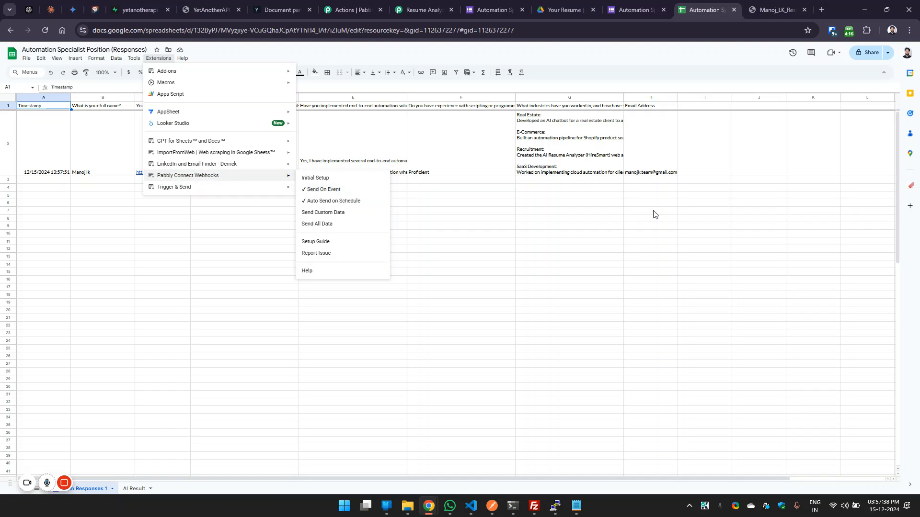
Open the Resume Analyzer workflow's webhook trigger and examine the resume link in its captured response.
{"action": "left_click", "coordinate": [438, 5]}
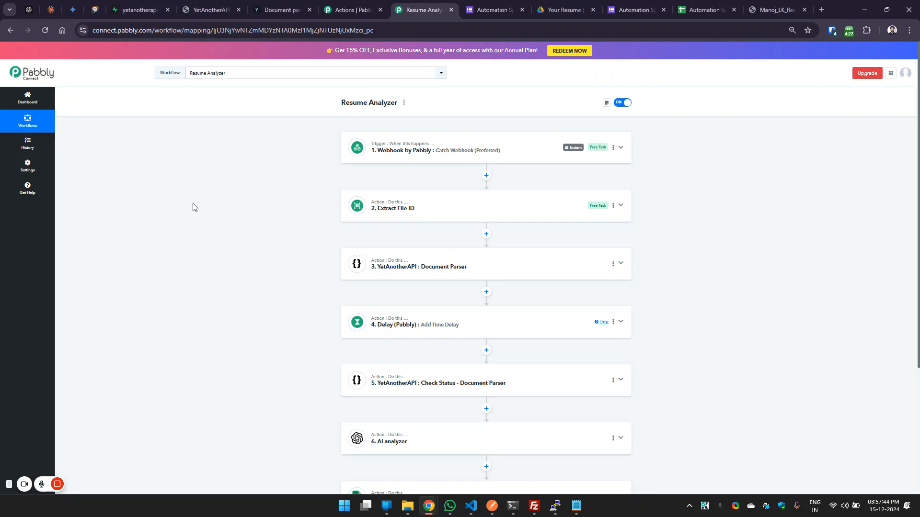
{"action": "left_click", "coordinate": [449, 158]}
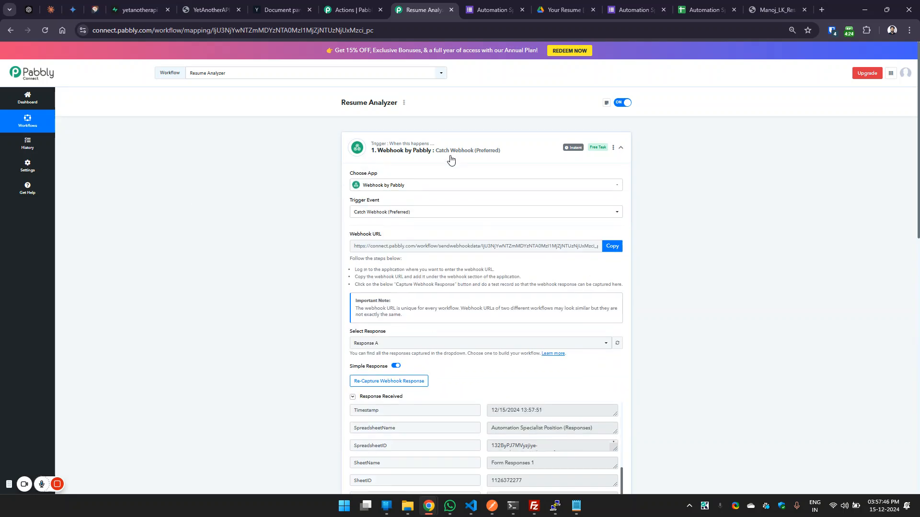
{"action": "scroll", "coordinate": [813, 285], "scroll_direction": "down", "scroll_amount": 3}
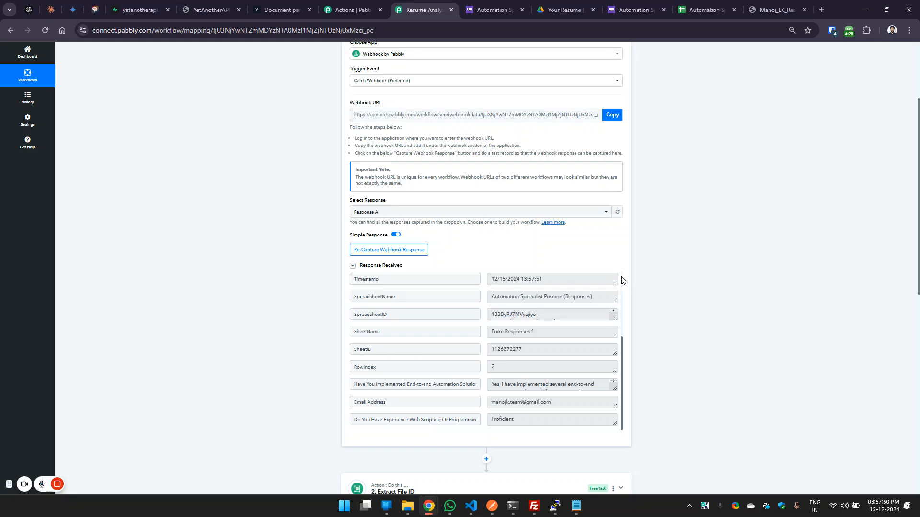
{"action": "scroll", "coordinate": [611, 291], "scroll_direction": "up", "scroll_amount": 3}
{"action": "left_click_drag", "start_coordinate": [491, 292], "coordinate": [600, 301]}
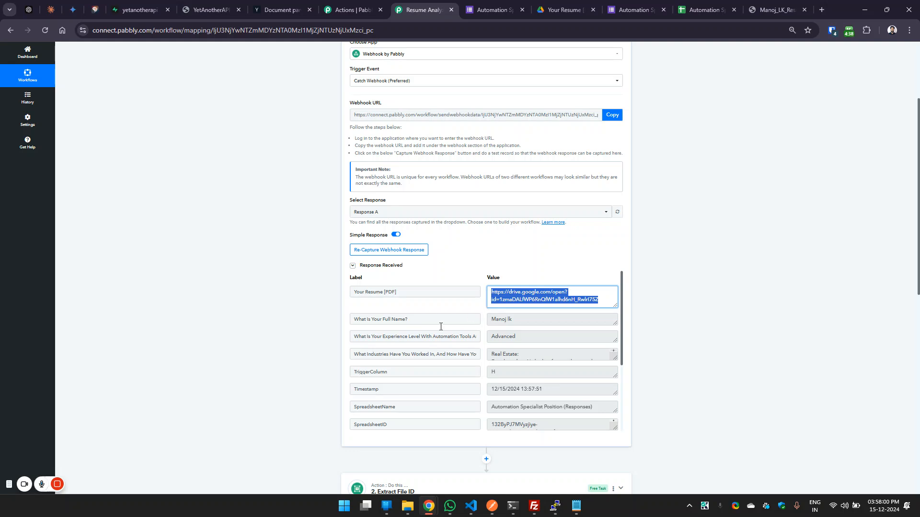
Match the form's "Your Resume [PDF]" question to its file responses folder in Google Drive.
{"action": "left_click", "coordinate": [588, 5]}
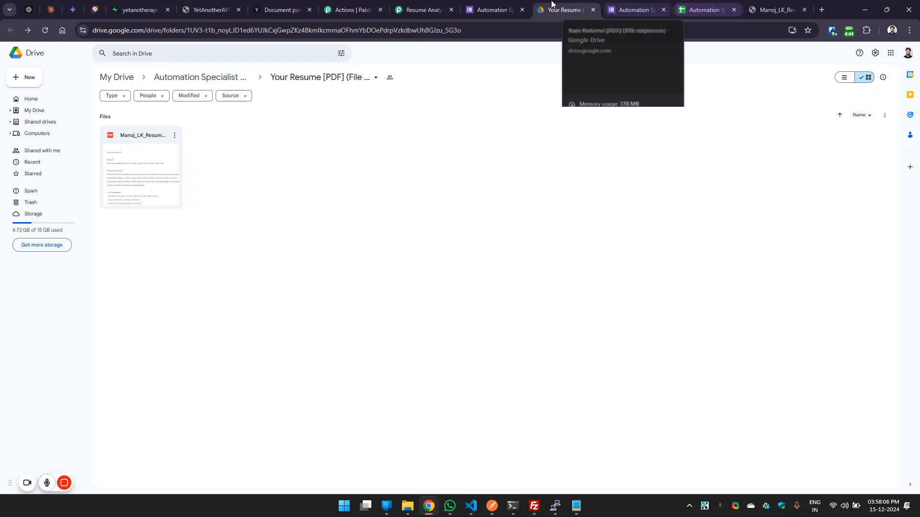
{"action": "left_click", "coordinate": [493, 8]}
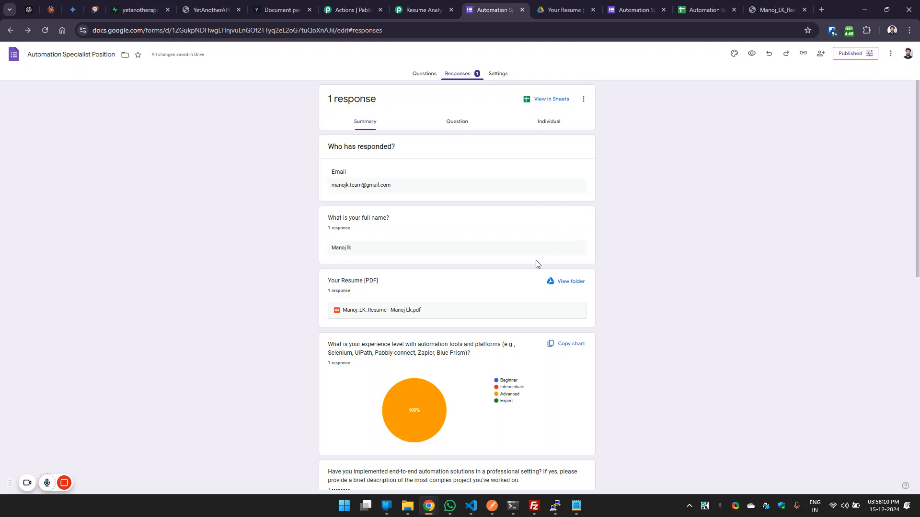
{"action": "left_click_drag", "start_coordinate": [328, 281], "coordinate": [481, 283]}
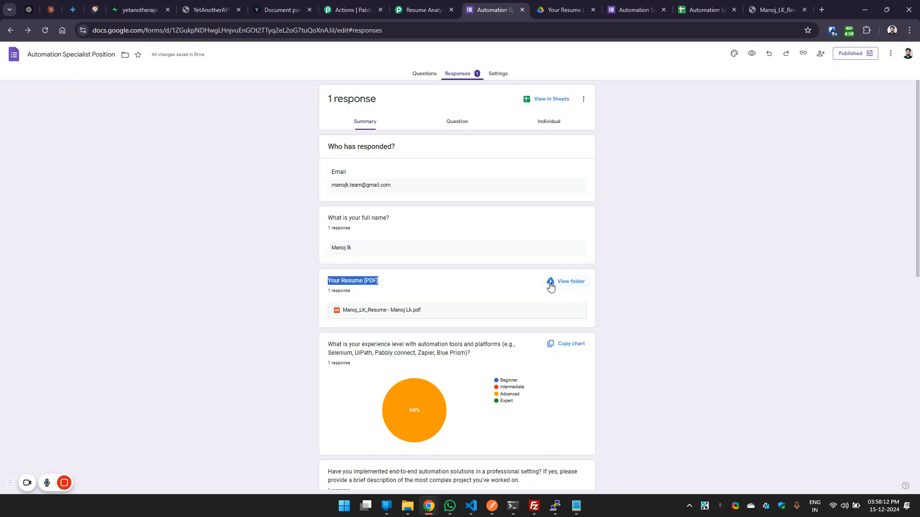
{"action": "left_click", "coordinate": [569, 6]}
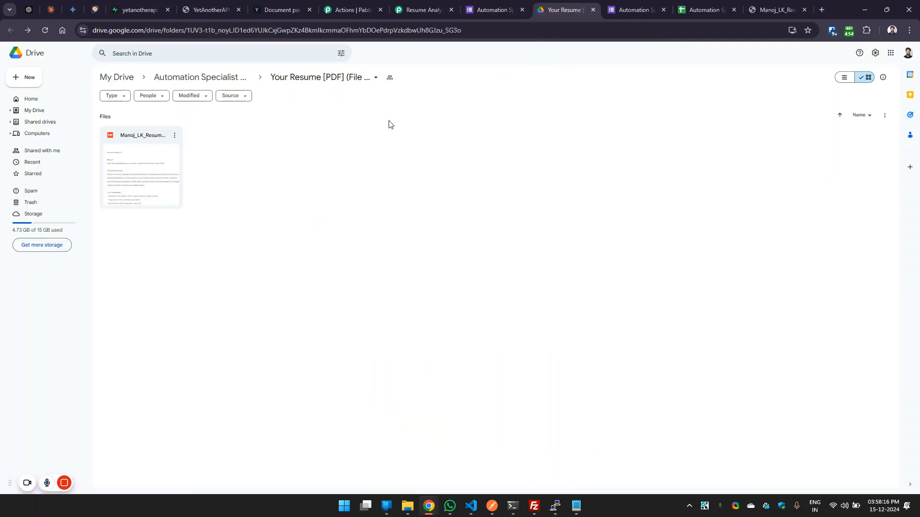
Check the general access setting of the "Your Resume [PDF]" responses folder and close its sharing dialog.
{"action": "left_click", "coordinate": [377, 79]}
{"action": "mouse_move", "coordinate": [311, 156]}
{"action": "left_click", "coordinate": [394, 160]}
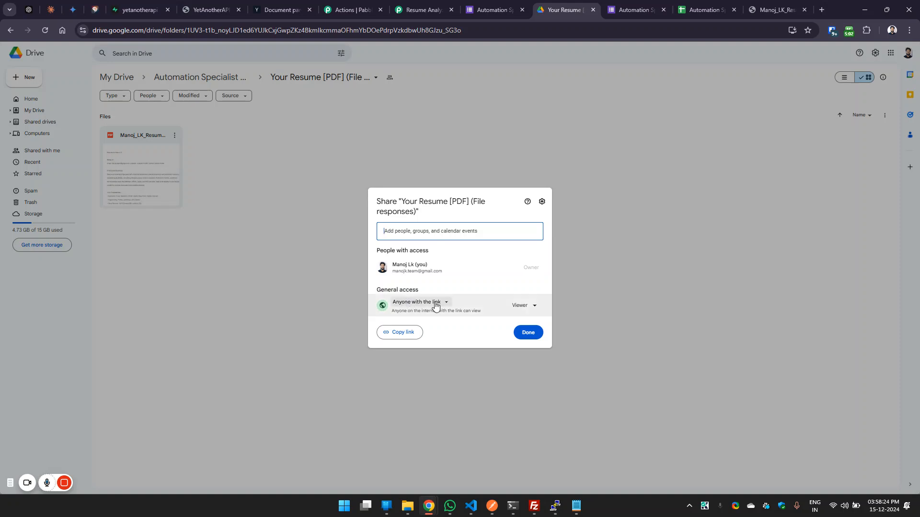
{"action": "left_click", "coordinate": [527, 333]}
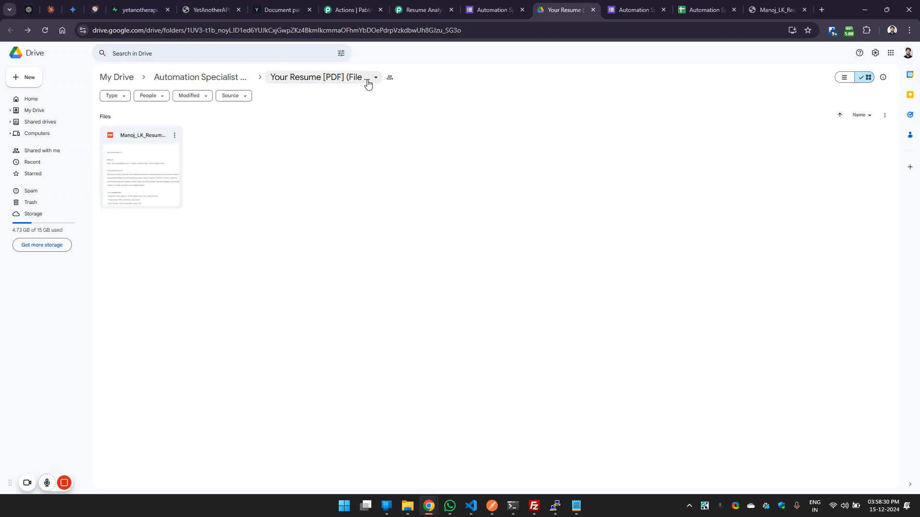
Return to the Resume Analyzer workflow and highlight the resume's Drive link in the webhook response.
{"action": "left_click", "coordinate": [415, 5]}
{"action": "left_click", "coordinate": [768, 234]}
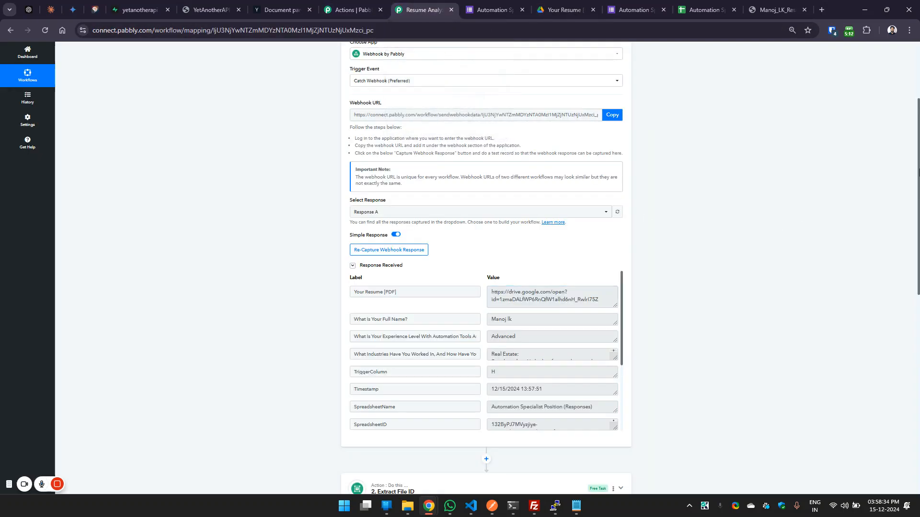
{"action": "scroll", "coordinate": [780, 144], "scroll_direction": "up", "scroll_amount": 2}
{"action": "left_click_drag", "start_coordinate": [596, 379], "coordinate": [486, 376]}
Revisit the resume folder in Google Drive and reopen its sharing settings, checking the workflow's resume link in between.
{"action": "left_click", "coordinate": [565, 9]}
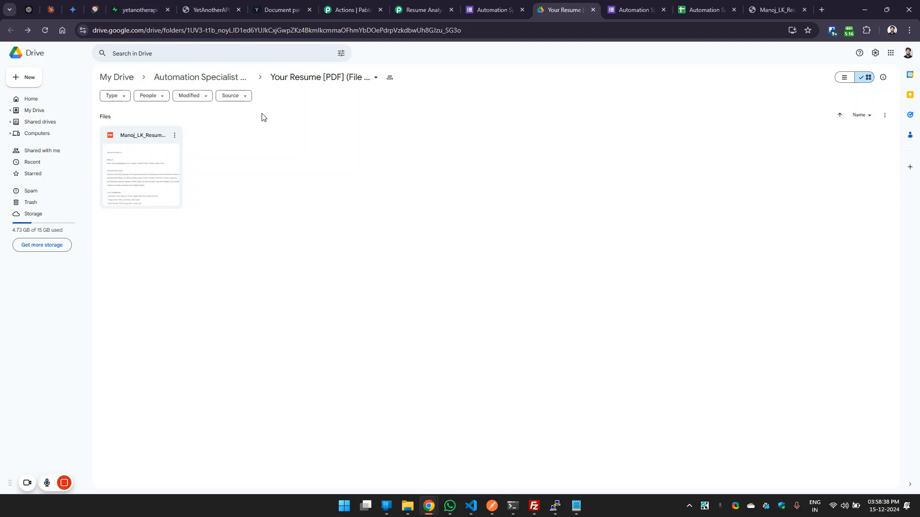
{"action": "left_click", "coordinate": [375, 77]}
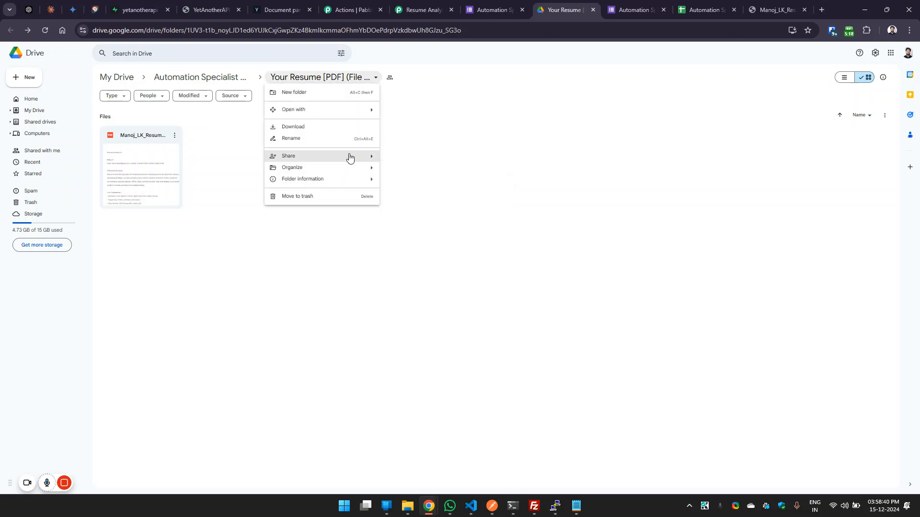
{"action": "mouse_move", "coordinate": [350, 158]}
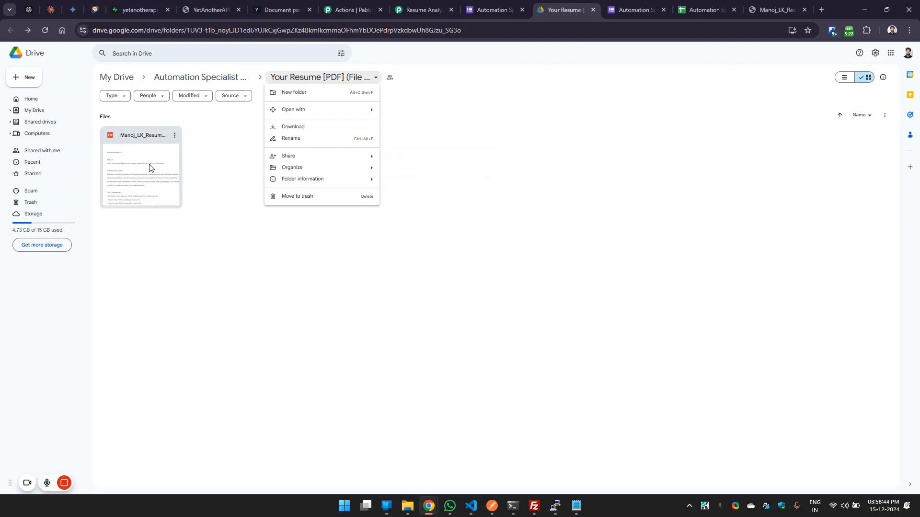
{"action": "left_click", "coordinate": [421, 9]}
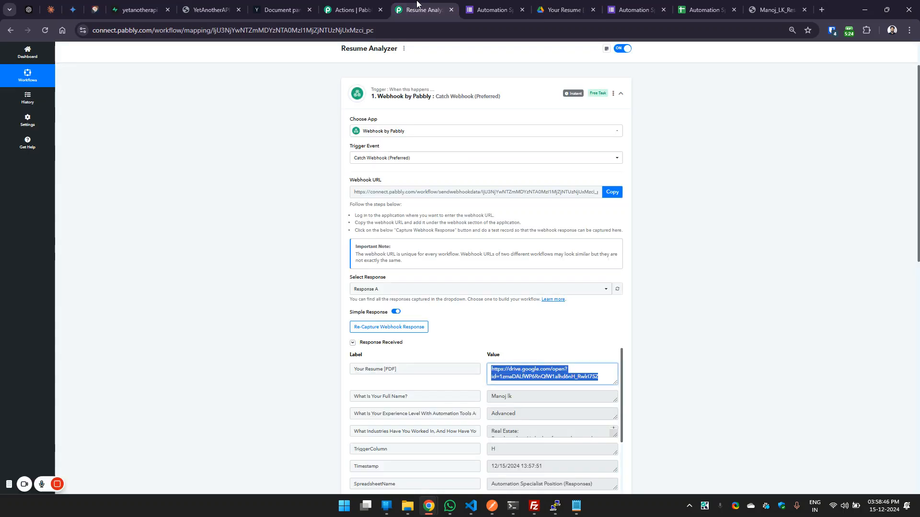
{"action": "left_click", "coordinate": [570, 6]}
{"action": "left_click", "coordinate": [376, 78]}
{"action": "mouse_move", "coordinate": [350, 158]}
{"action": "left_click", "coordinate": [404, 158]}
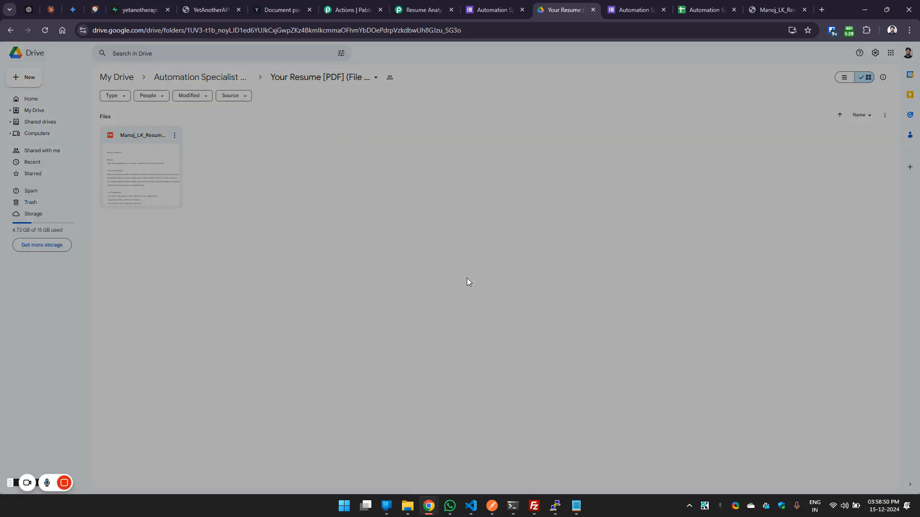
Highlight the file ID within the resume link captured by the workflow's webhook trigger, and collapse the trigger.
{"action": "left_click", "coordinate": [421, 10]}
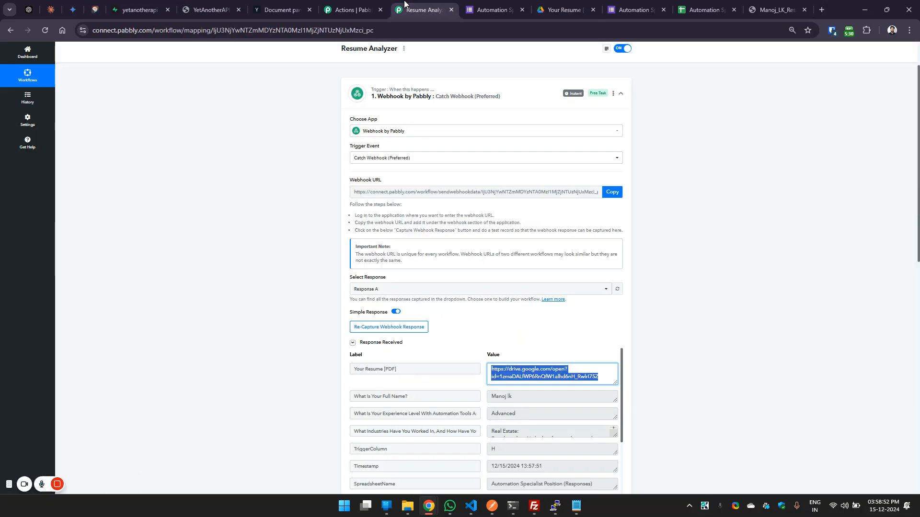
{"action": "left_click", "coordinate": [501, 99]}
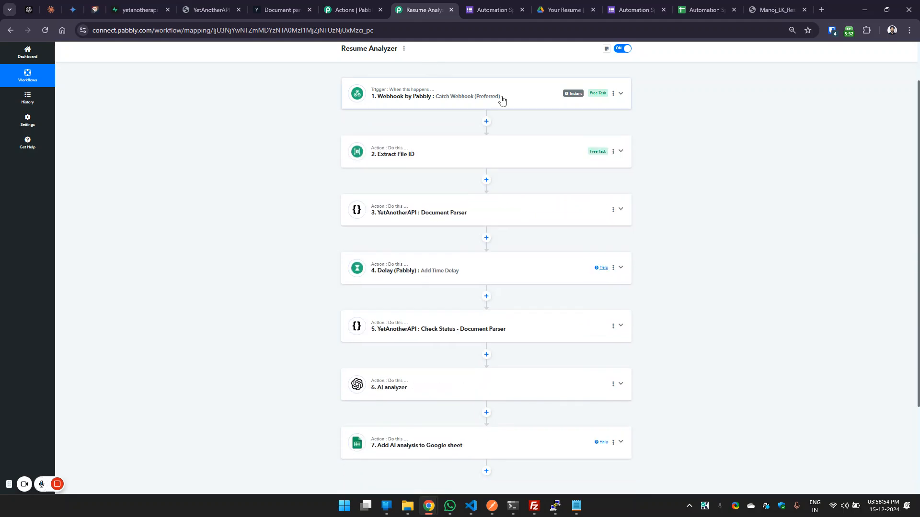
{"action": "scroll", "coordinate": [502, 102], "scroll_direction": "down", "scroll_amount": 1}
{"action": "left_click", "coordinate": [518, 51]}
{"action": "scroll", "coordinate": [529, 143], "scroll_direction": "up", "scroll_amount": 3}
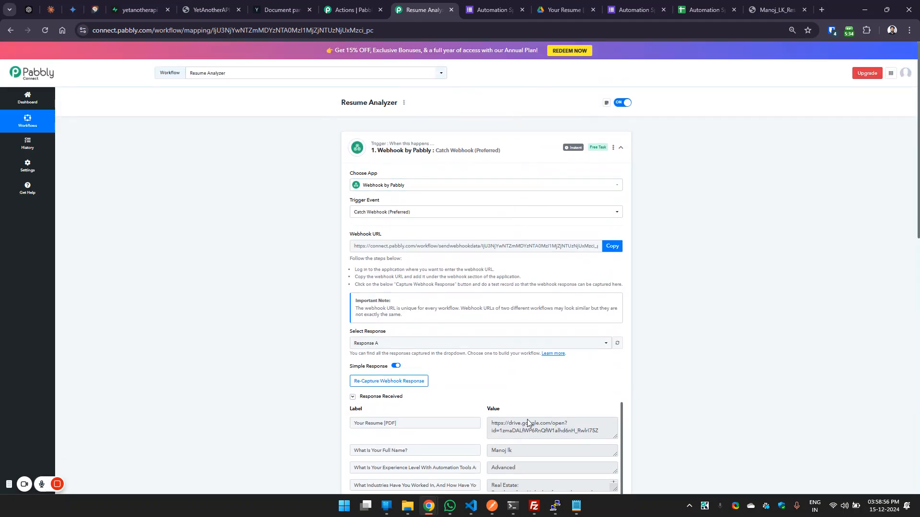
{"action": "double_click", "coordinate": [527, 433]}
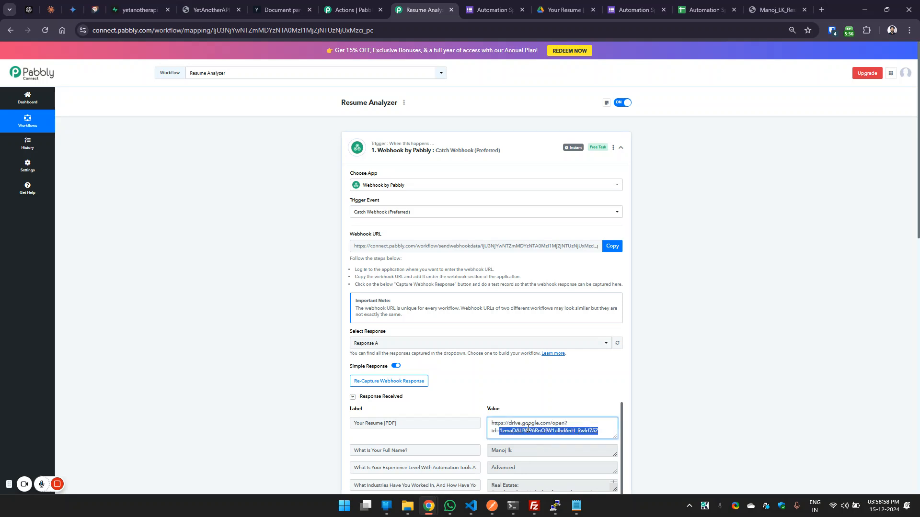
{"action": "left_click", "coordinate": [446, 151]}
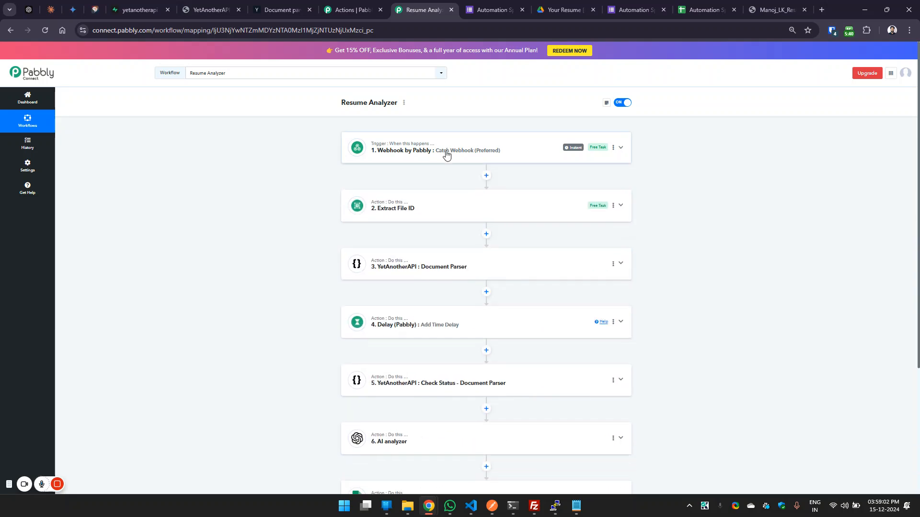
Inspect the Extract File ID action's Split Text settings and its received response, and collapse the action.
{"action": "left_click", "coordinate": [444, 201]}
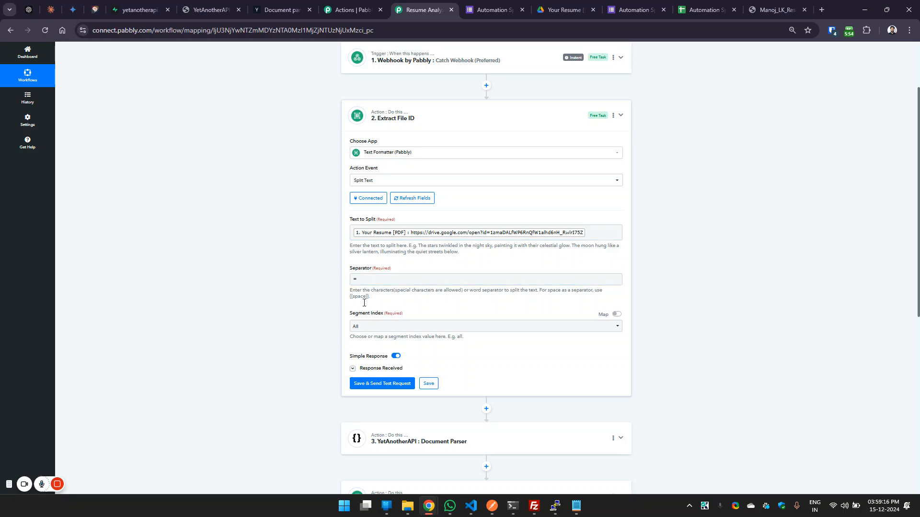
{"action": "left_click", "coordinate": [380, 369]}
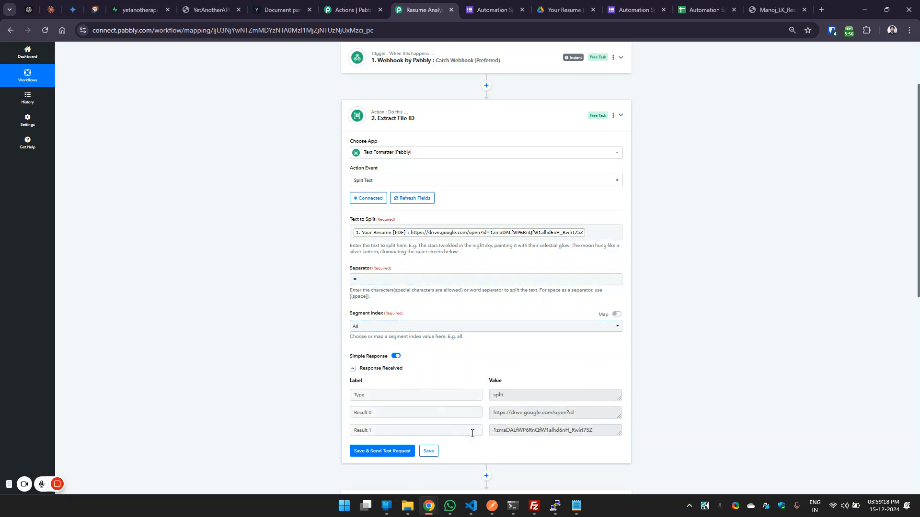
{"action": "double_click", "coordinate": [563, 430]}
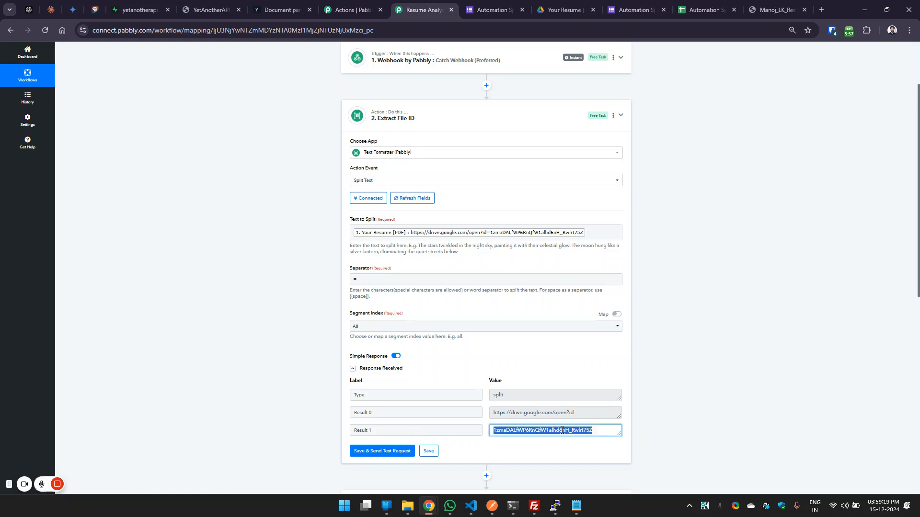
{"action": "left_click", "coordinate": [753, 367]}
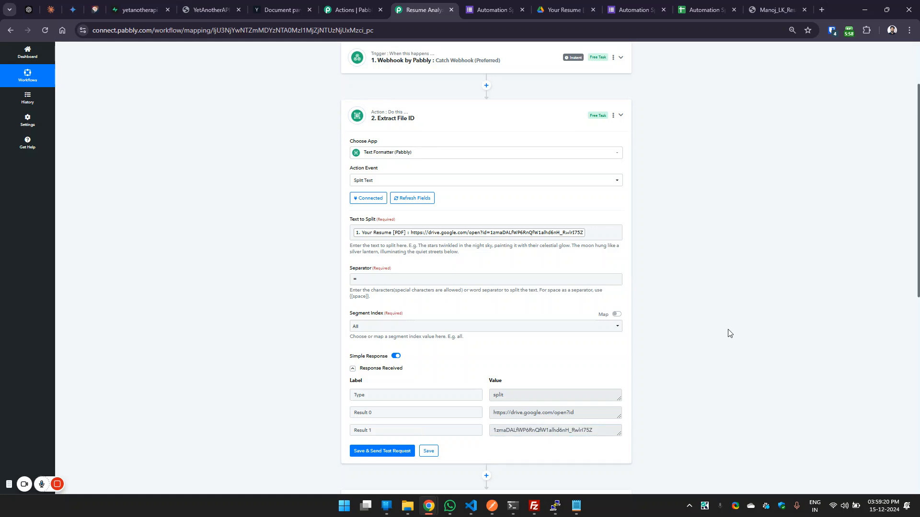
{"action": "left_click", "coordinate": [428, 119]}
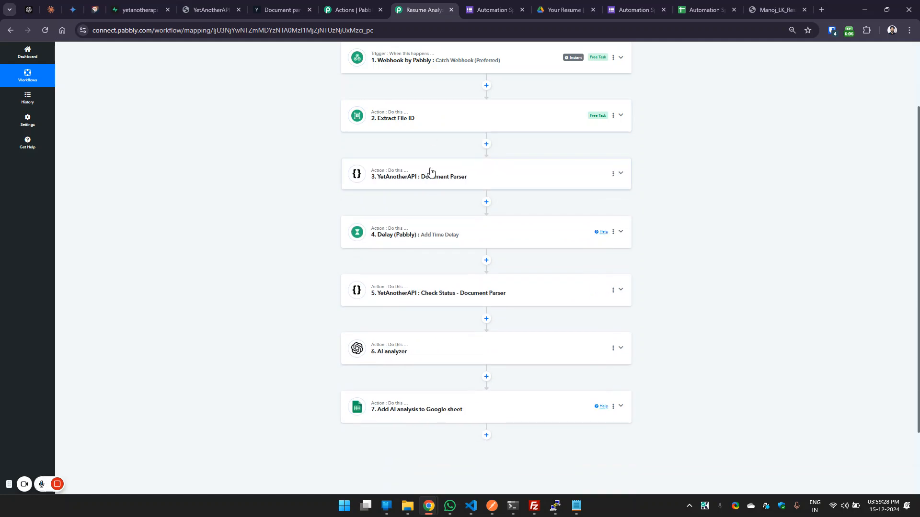
Inspect the workflow's Document Parser action, and find the Document Parser among YetAnotherAPI's API products.
{"action": "left_click", "coordinate": [490, 178]}
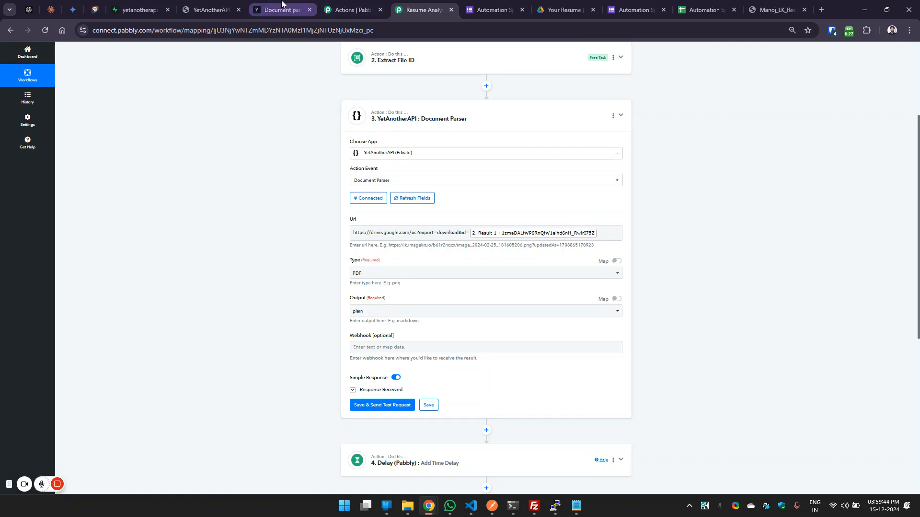
{"action": "left_click", "coordinate": [210, 9]}
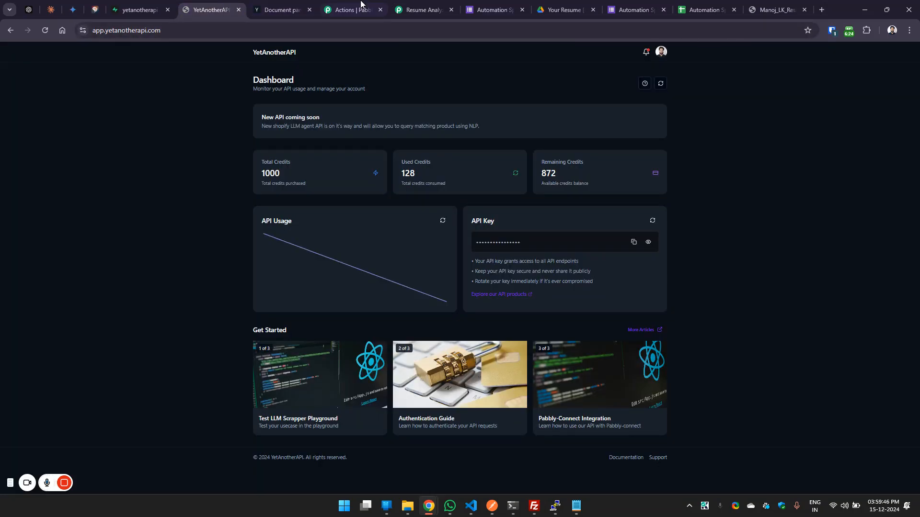
{"action": "left_click", "coordinate": [660, 51]}
{"action": "left_click", "coordinate": [604, 107]}
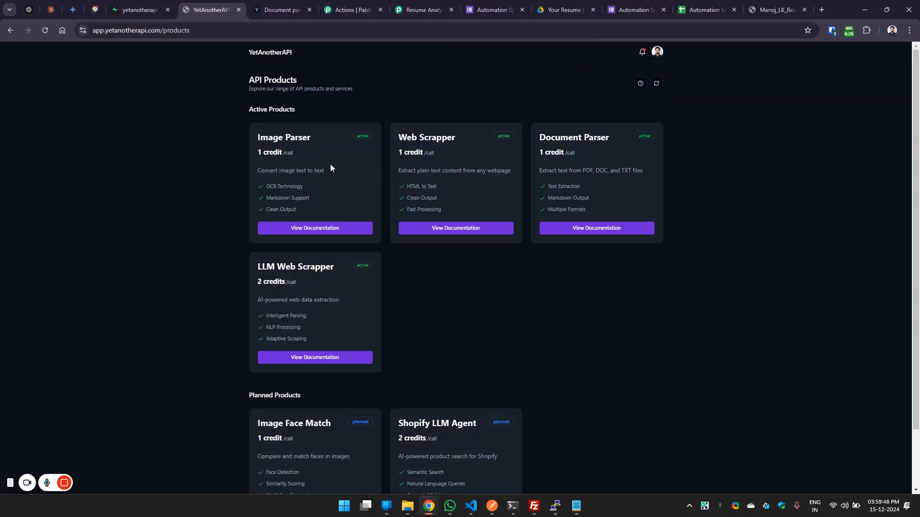
{"action": "left_click_drag", "start_coordinate": [535, 138], "coordinate": [612, 139]}
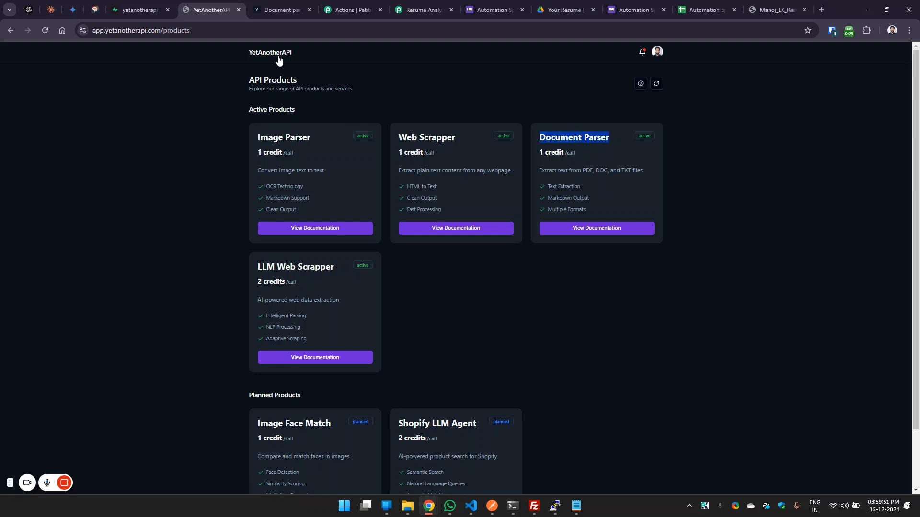
Review the file types and output formats in the Document Parser documentation, and inspect the workflow action's Url field.
{"action": "left_click", "coordinate": [278, 2]}
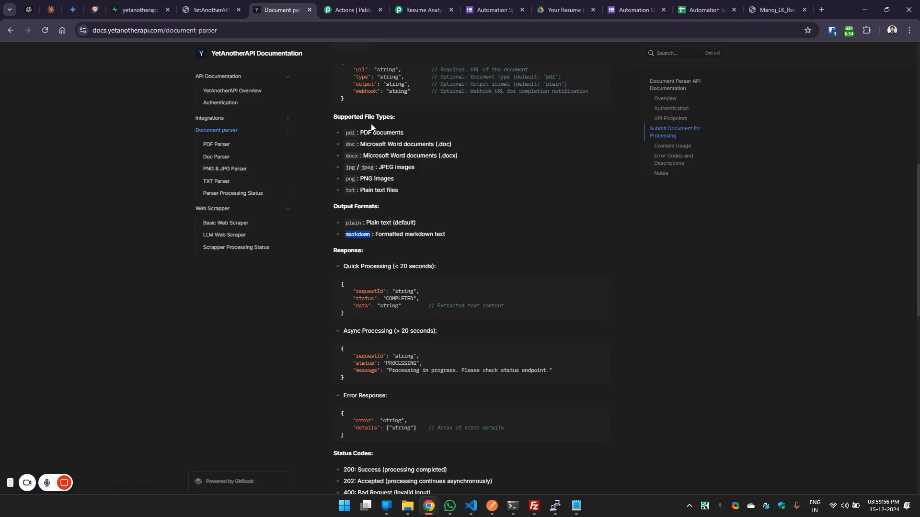
{"action": "scroll", "coordinate": [393, 101], "scroll_direction": "up", "scroll_amount": 1}
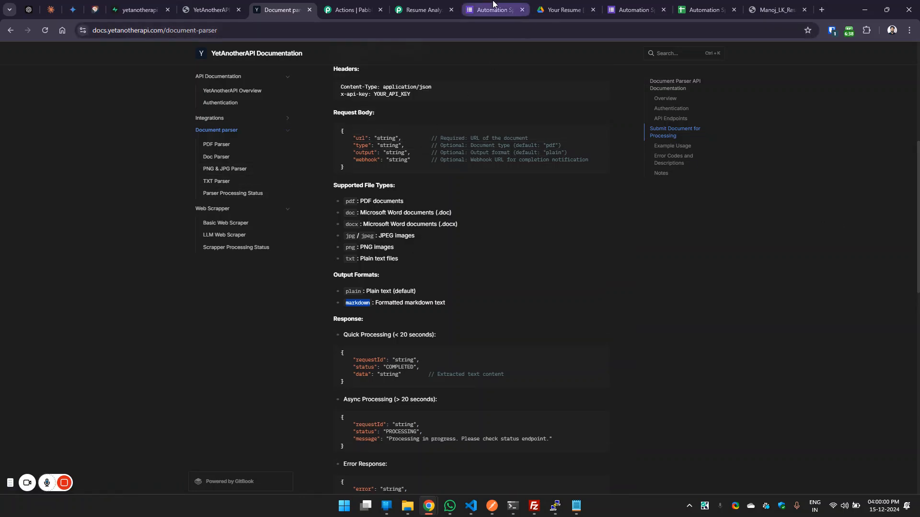
{"action": "left_click", "coordinate": [422, 10]}
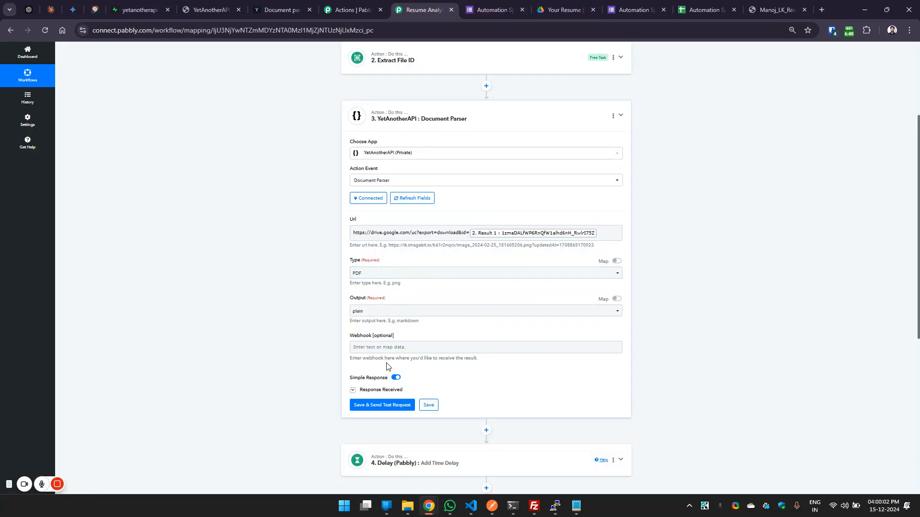
{"action": "scroll", "coordinate": [782, 277], "scroll_direction": "down", "scroll_amount": 3}
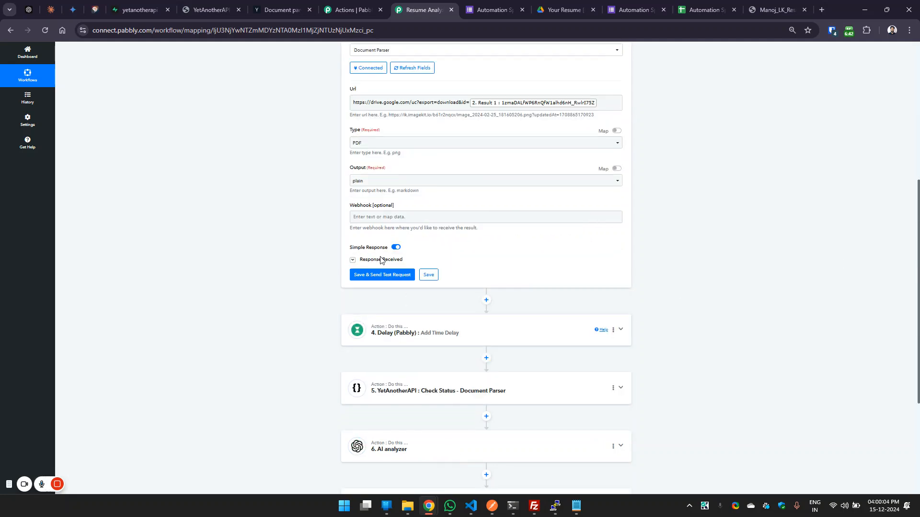
{"action": "left_click", "coordinate": [398, 103]}
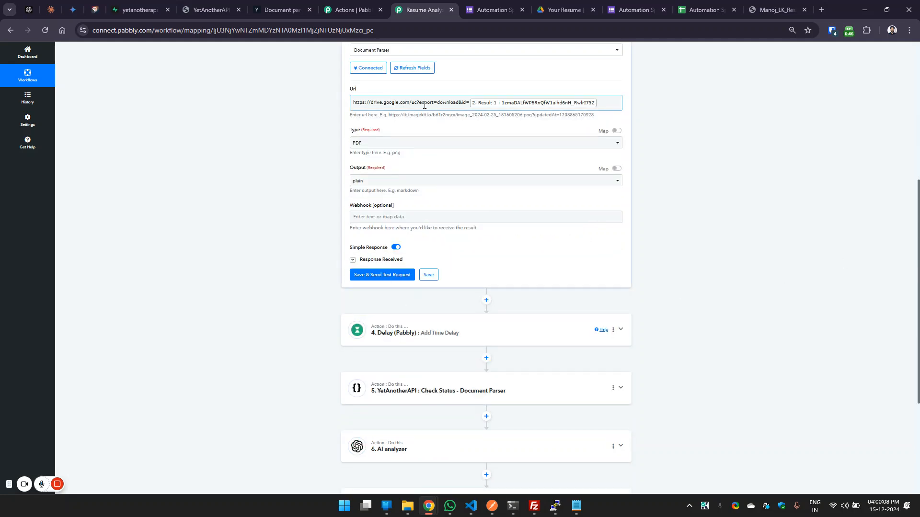
Inspect the Document Parser action's Type and Output settings and its received response, and collapse the action.
{"action": "left_click", "coordinate": [366, 141]}
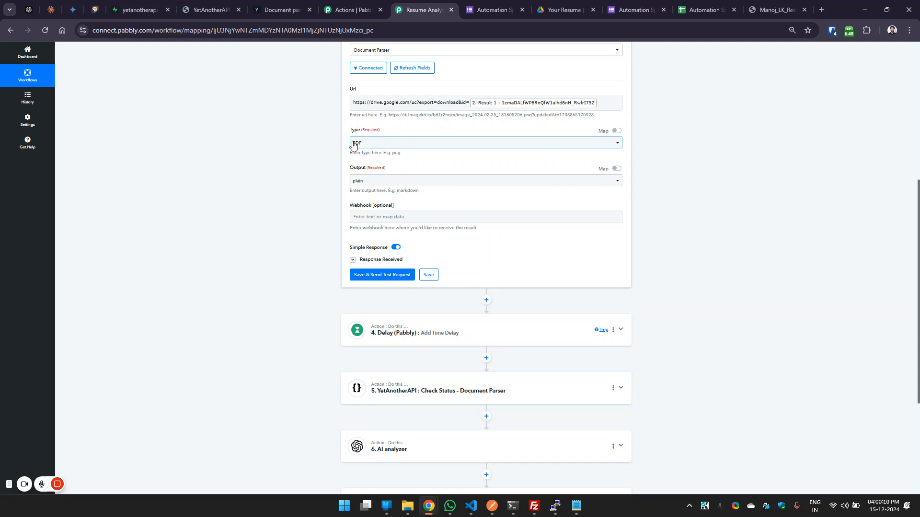
{"action": "left_click", "coordinate": [370, 184]}
{"action": "left_click", "coordinate": [287, 188]}
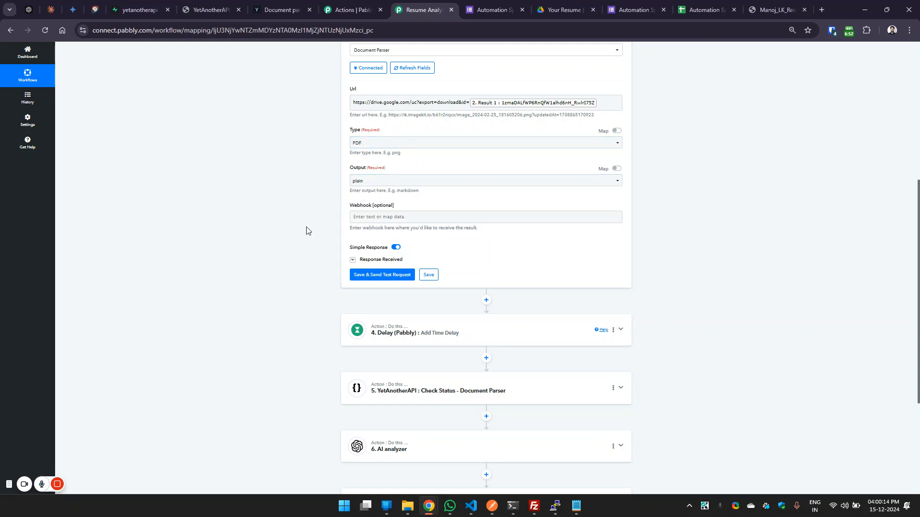
{"action": "left_click", "coordinate": [376, 260]}
{"action": "scroll", "coordinate": [500, 78], "scroll_direction": "up", "scroll_amount": 3}
{"action": "left_click", "coordinate": [463, 99]}
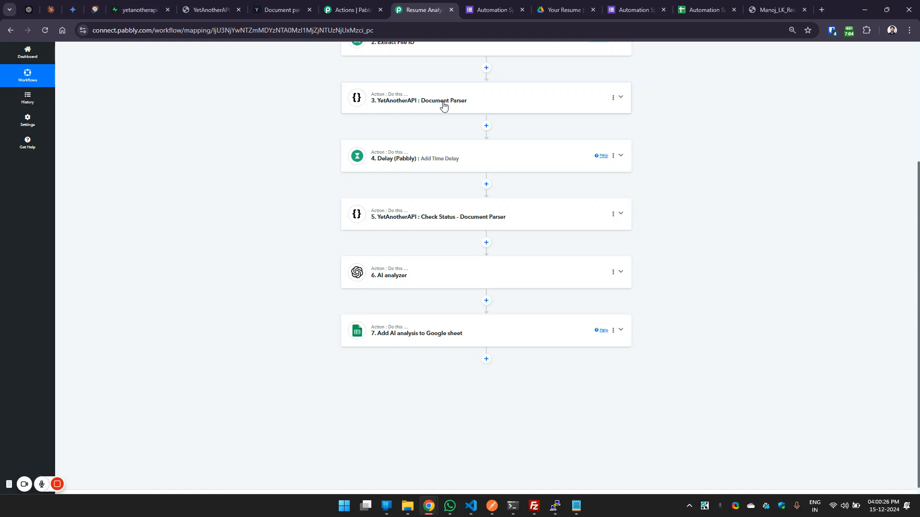
Inspect the workflow's Add Time Delay action, and collapse it.
{"action": "mouse_move", "coordinate": [432, 164]}
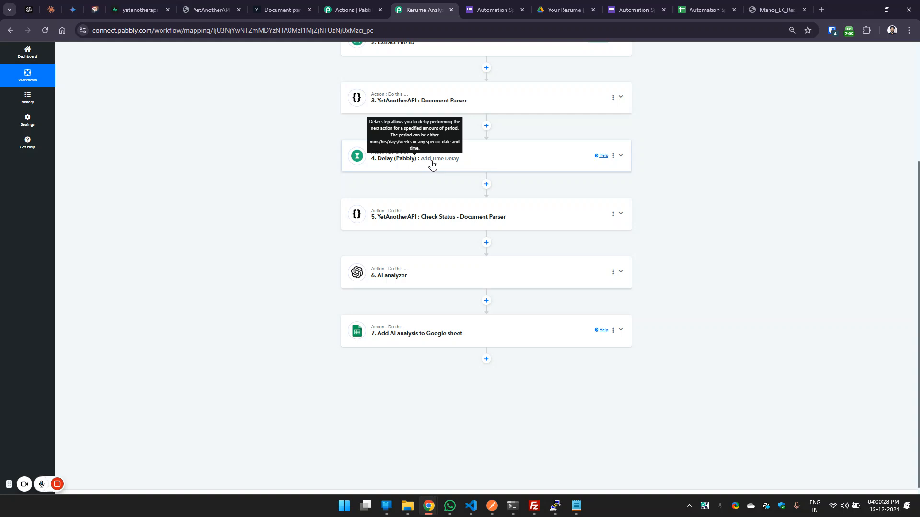
{"action": "left_click", "coordinate": [432, 164]}
{"action": "left_click", "coordinate": [418, 119]}
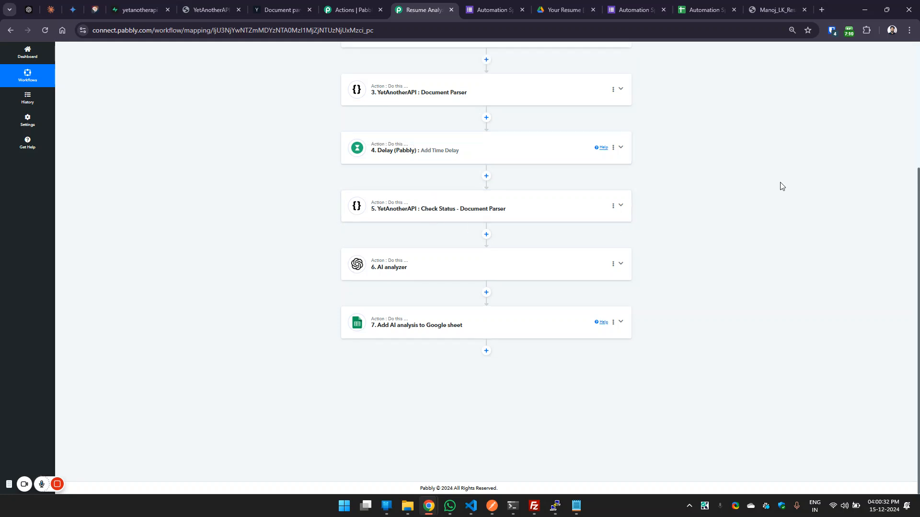
Read the parsed resume text in the Check Status - Document Parser action's received response, enlarging its Data value, and collapse the action.
{"action": "left_click", "coordinate": [484, 207]}
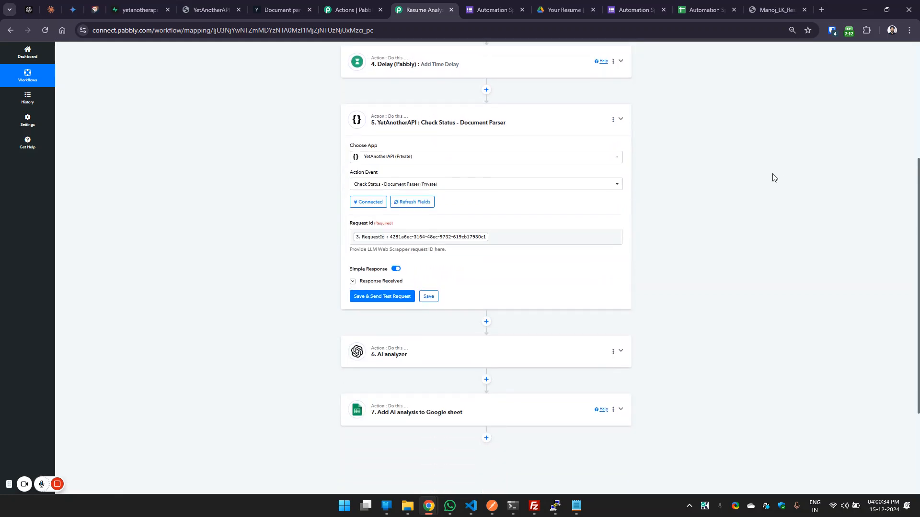
{"action": "left_click", "coordinate": [382, 281]}
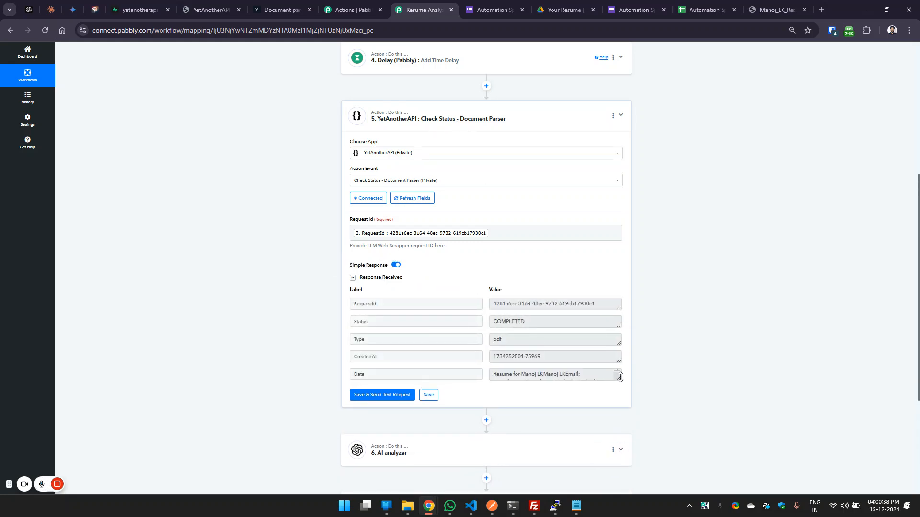
{"action": "left_click_drag", "start_coordinate": [618, 378], "coordinate": [618, 442]}
{"action": "scroll", "coordinate": [715, 349], "scroll_direction": "down", "scroll_amount": 3}
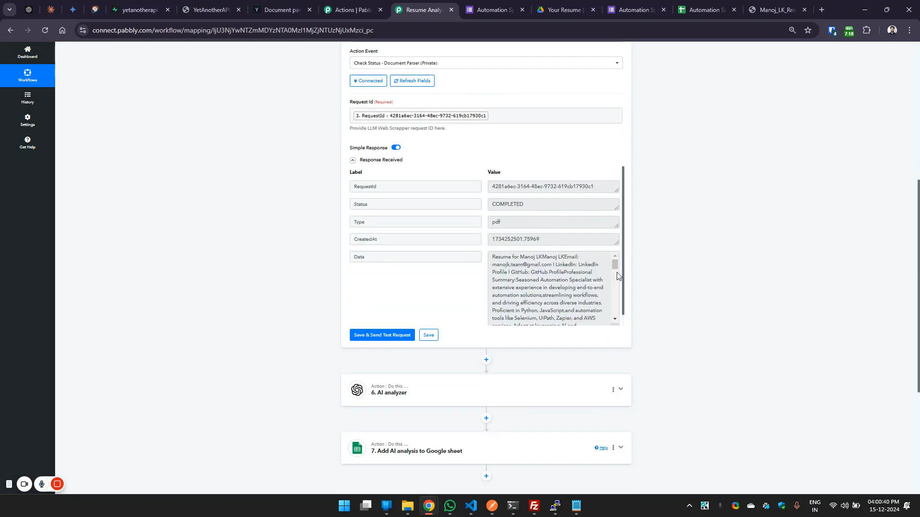
{"action": "left_click_drag", "start_coordinate": [614, 265], "coordinate": [614, 322]}
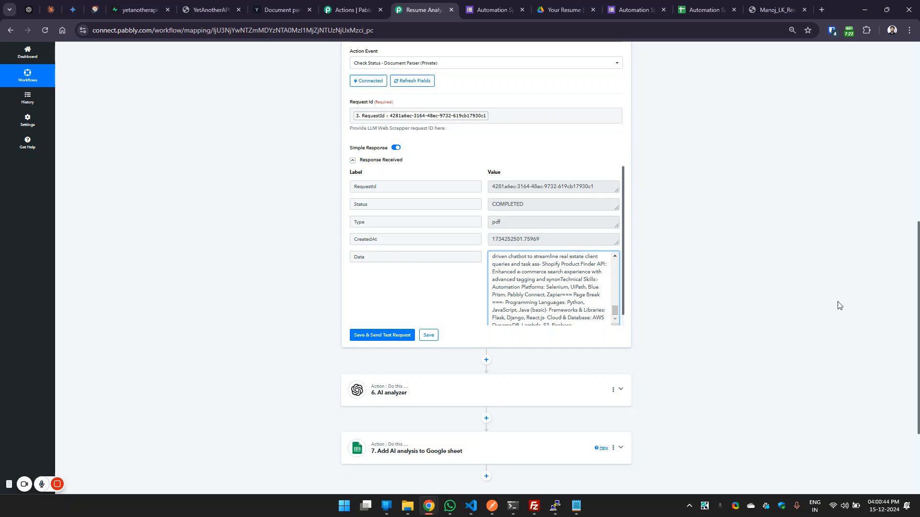
{"action": "scroll", "coordinate": [746, 310], "scroll_direction": "up", "scroll_amount": 3}
{"action": "left_click", "coordinate": [493, 114]}
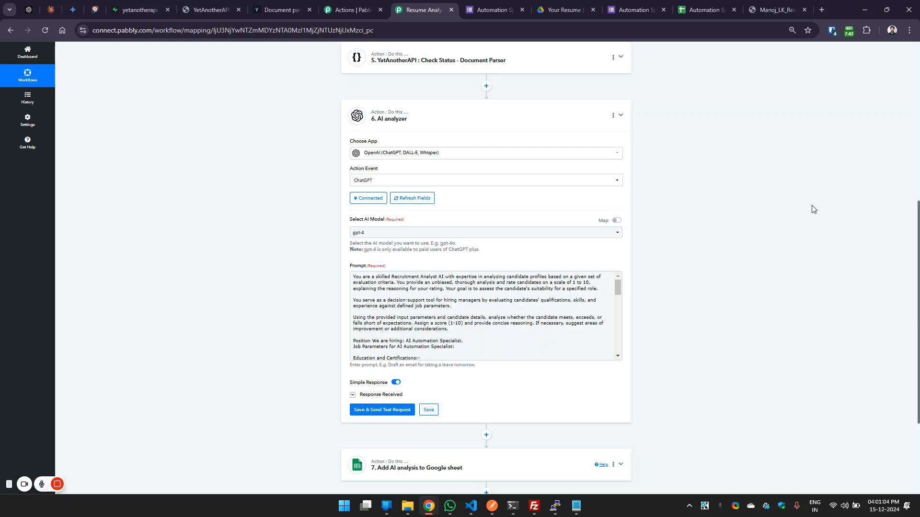
Review the Automation Specialist Position form's questions and its responses sheet, and return to the workflow's AI analyzer action.
{"action": "scroll", "coordinate": [814, 208], "scroll_direction": "down", "scroll_amount": 1}
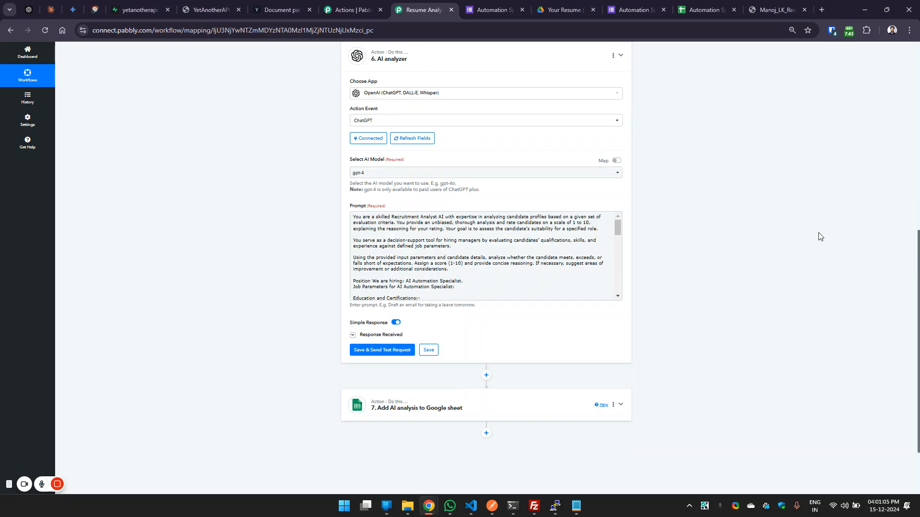
{"action": "left_click", "coordinate": [632, 10]}
{"action": "scroll", "coordinate": [671, 106], "scroll_direction": "up", "scroll_amount": 3}
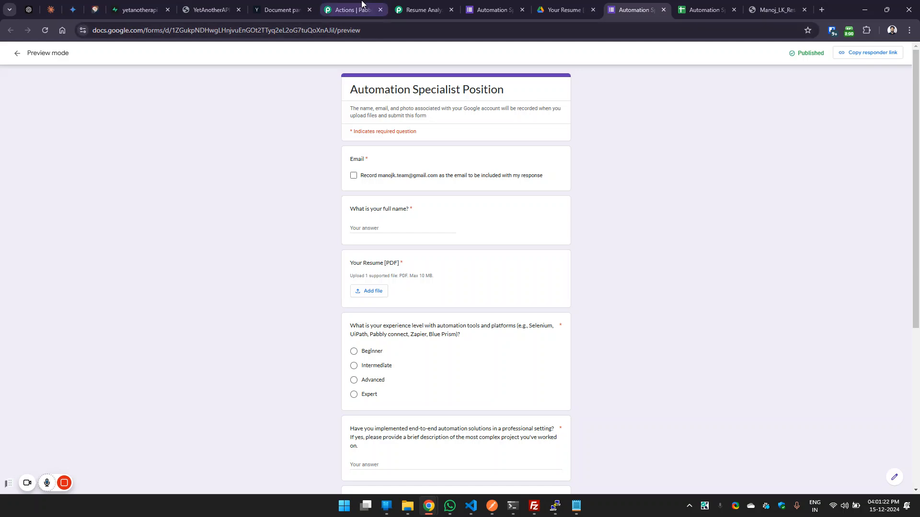
{"action": "left_click", "coordinate": [422, 10]}
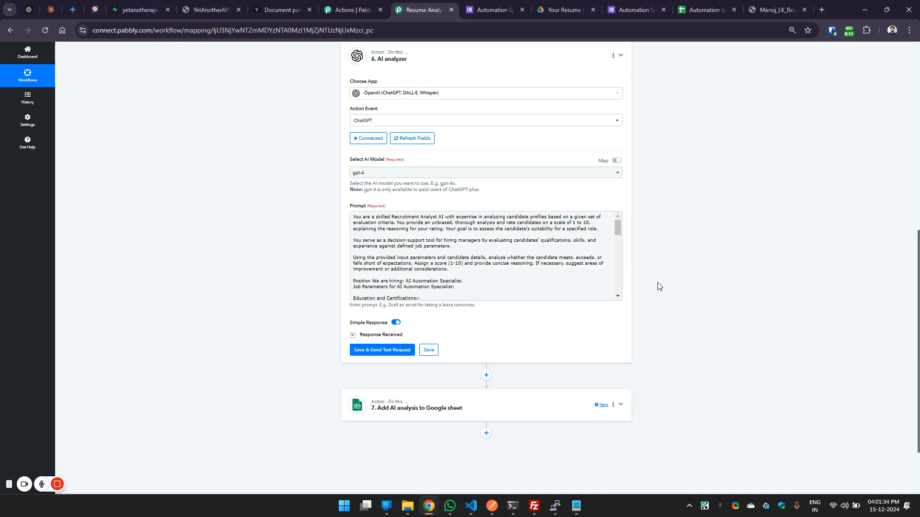
{"action": "left_click", "coordinate": [708, 9]}
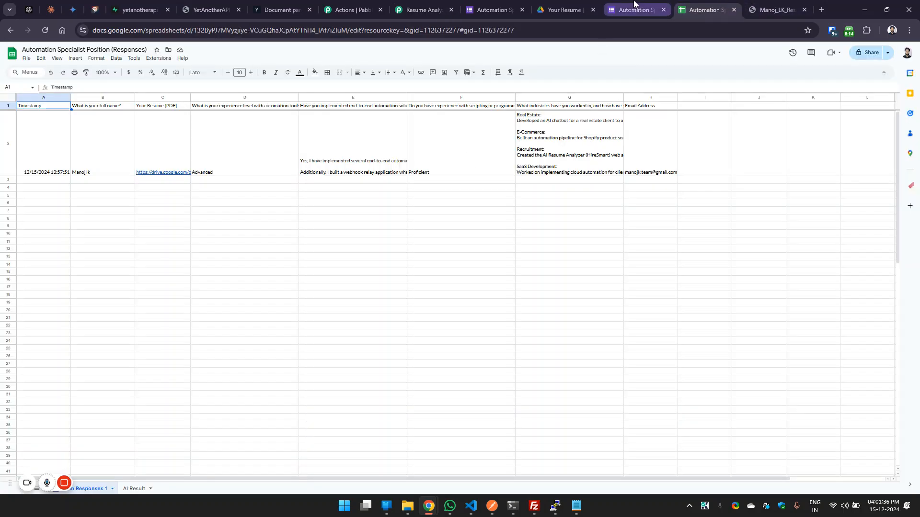
{"action": "left_click", "coordinate": [634, 9]}
{"action": "scroll", "coordinate": [402, 307], "scroll_direction": "down", "scroll_amount": 3}
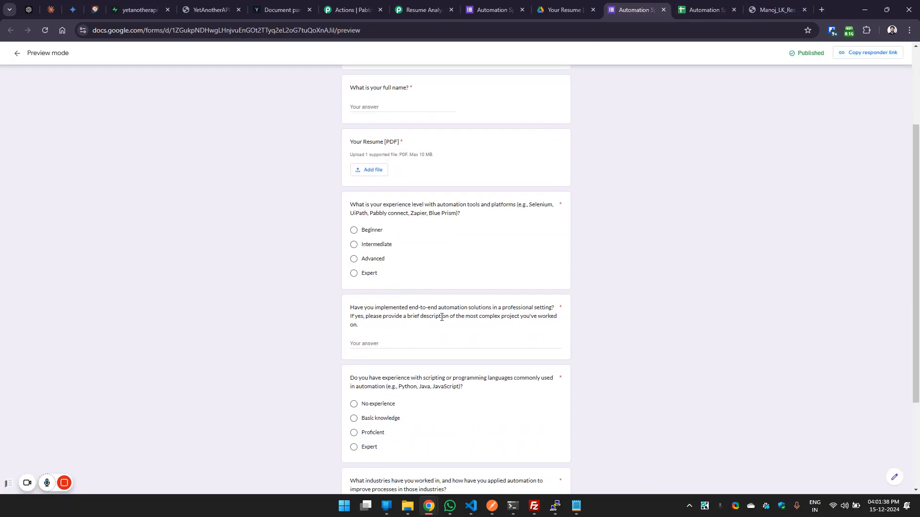
{"action": "left_click", "coordinate": [424, 9]}
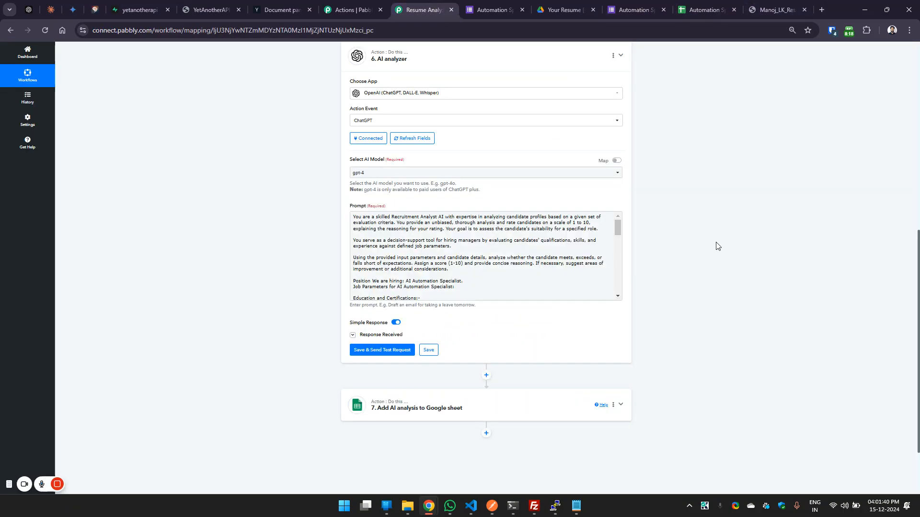
Review the AI analyzer prompt's job criteria, highlighting the hiring position line and the two technical skills requirements.
{"action": "mouse_move", "coordinate": [620, 228]}
{"action": "left_mouse_down"}
{"action": "mouse_move", "coordinate": [620, 242]}
{"action": "mouse_move", "coordinate": [603, 228]}
{"action": "left_mouse_up"}
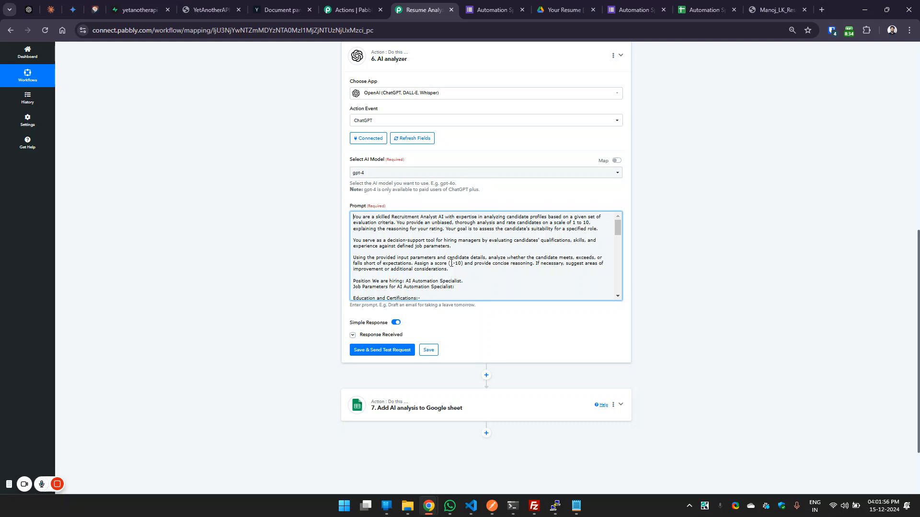
{"action": "left_click_drag", "start_coordinate": [617, 225], "coordinate": [618, 233]}
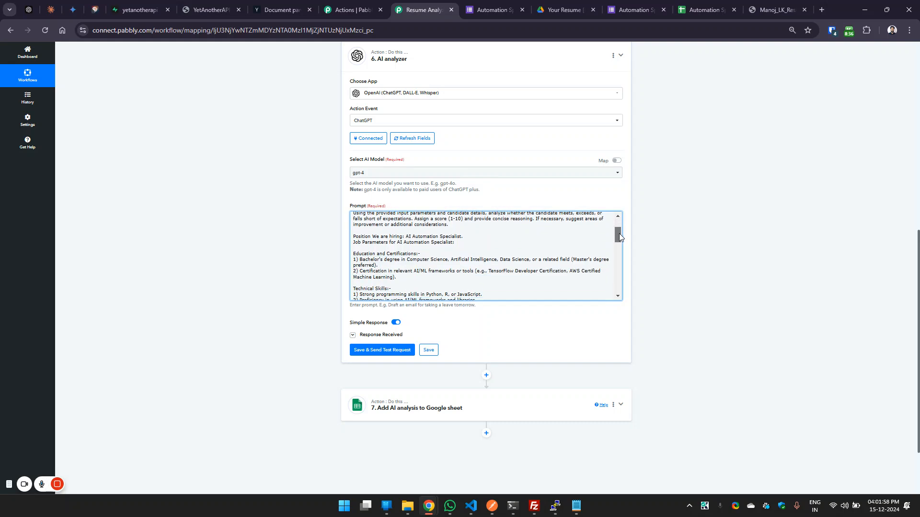
{"action": "left_click_drag", "start_coordinate": [372, 237], "coordinate": [469, 236]}
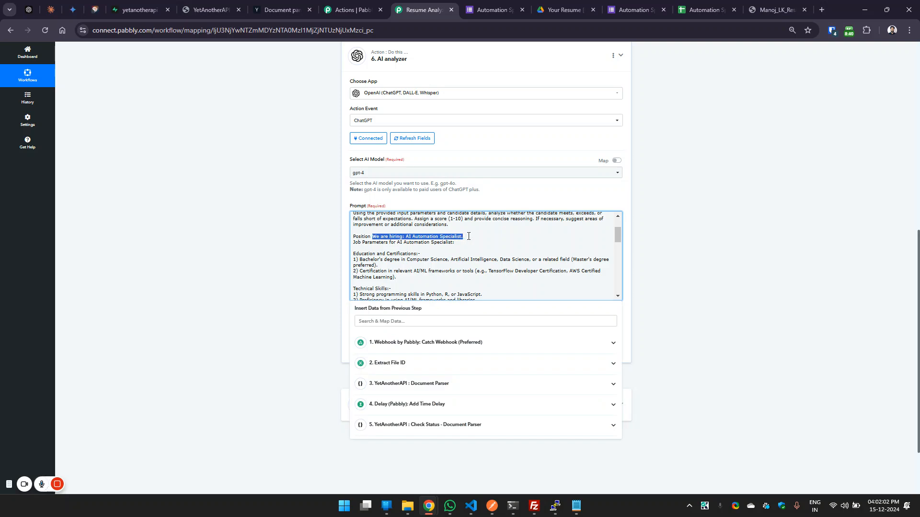
{"action": "left_click", "coordinate": [355, 252]}
{"action": "mouse_move", "coordinate": [355, 252]}
{"action": "left_mouse_down"}
{"action": "mouse_move", "coordinate": [426, 252]}
{"action": "mouse_move", "coordinate": [350, 262]}
{"action": "mouse_move", "coordinate": [352, 272]}
{"action": "mouse_move", "coordinate": [353, 254]}
{"action": "left_mouse_up"}
{"action": "scroll", "coordinate": [617, 231], "scroll_direction": "down", "scroll_amount": 1}
{"action": "left_click_drag", "start_coordinate": [477, 262], "coordinate": [350, 259]}
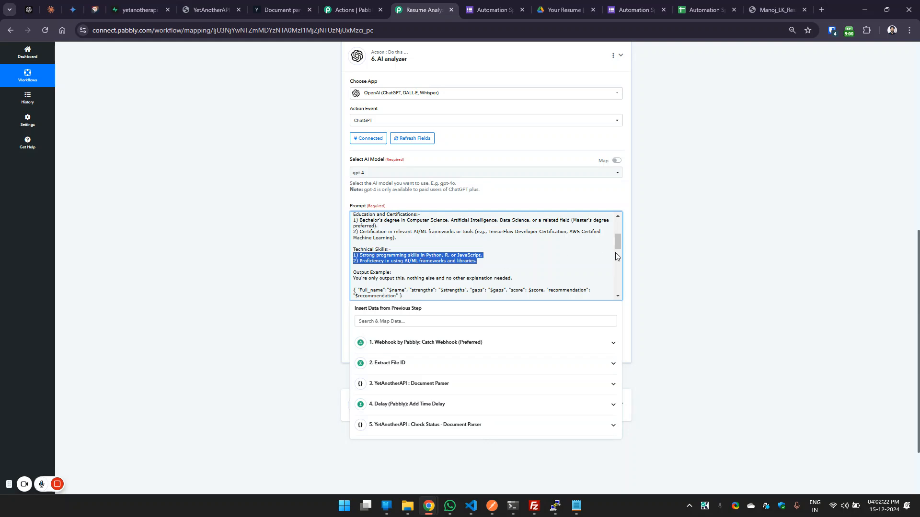
Highlight the JSON output example in the AI analyzer prompt, including its Full_name, strengths, gaps, score and recommendation keys.
{"action": "left_click_drag", "start_coordinate": [617, 244], "coordinate": [619, 254]}
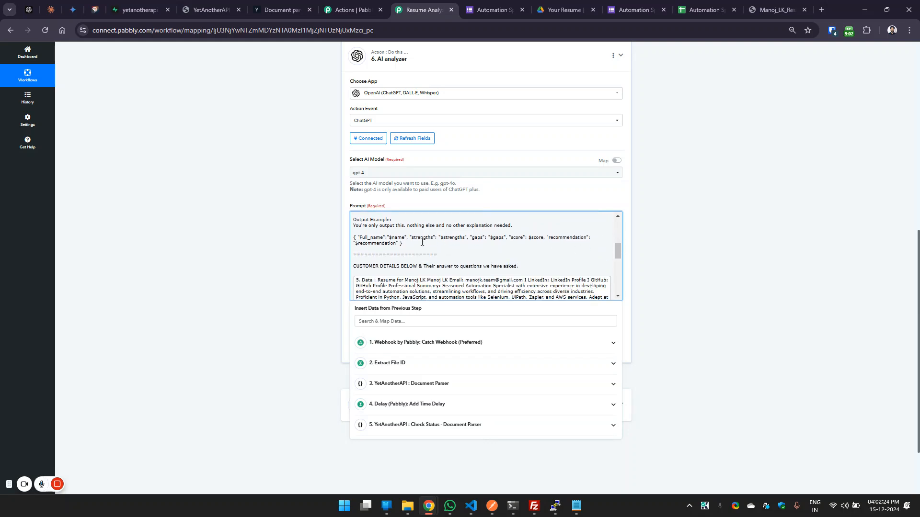
{"action": "left_click_drag", "start_coordinate": [387, 241], "coordinate": [328, 239]}
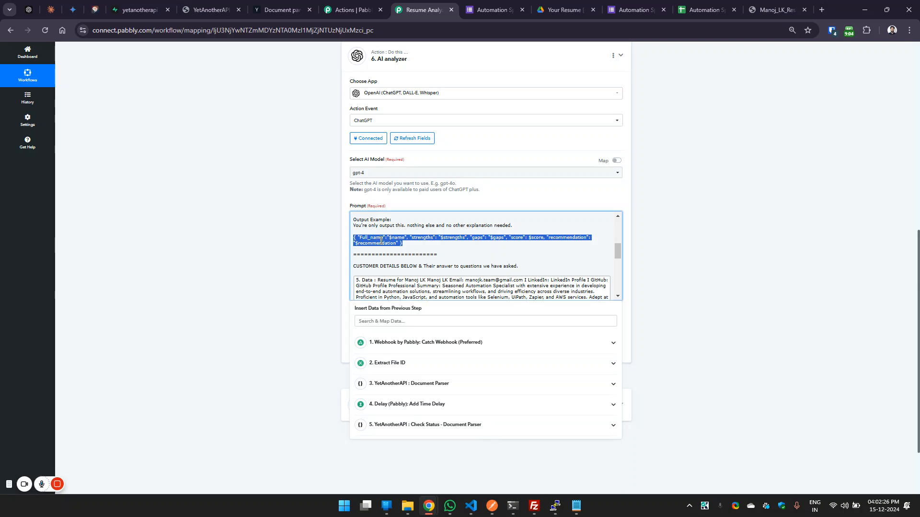
{"action": "left_click", "coordinate": [422, 240]}
{"action": "left_click_drag", "start_coordinate": [353, 238], "coordinate": [410, 243]}
{"action": "left_click", "coordinate": [388, 237]}
{"action": "double_click", "coordinate": [369, 237]}
{"action": "double_click", "coordinate": [422, 238]}
{"action": "double_click", "coordinate": [477, 237]}
{"action": "double_click", "coordinate": [517, 237]}
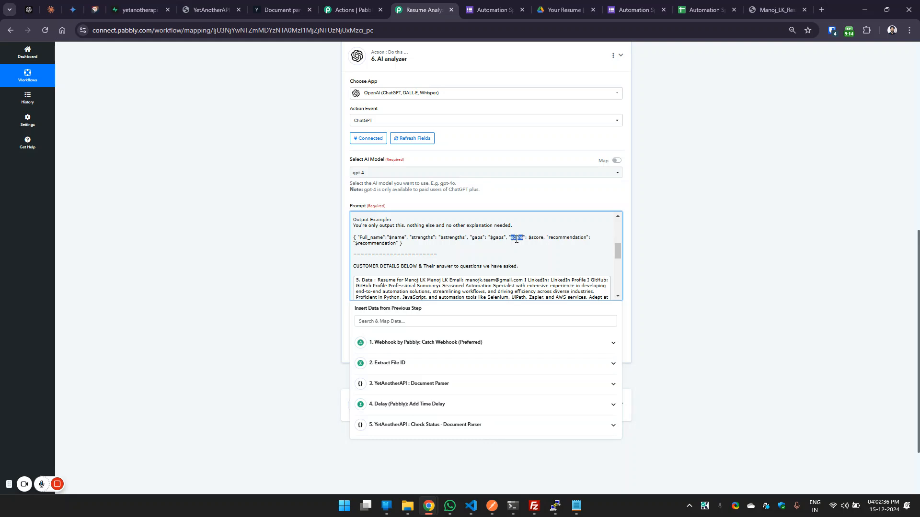
{"action": "double_click", "coordinate": [561, 237]}
Examine the AI Result sheet of the responses spreadsheet, and return to the Resume Analyzer workflow.
{"action": "left_click", "coordinate": [688, 11]}
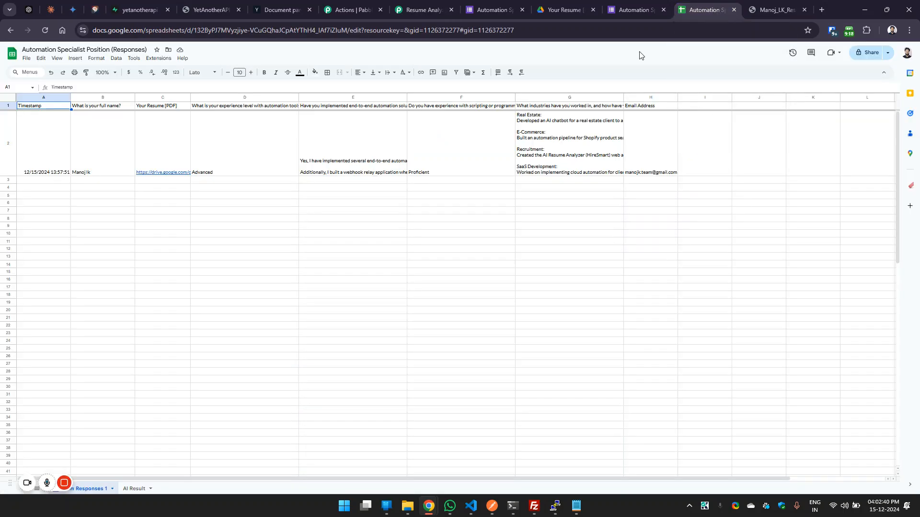
{"action": "left_click", "coordinate": [134, 488]}
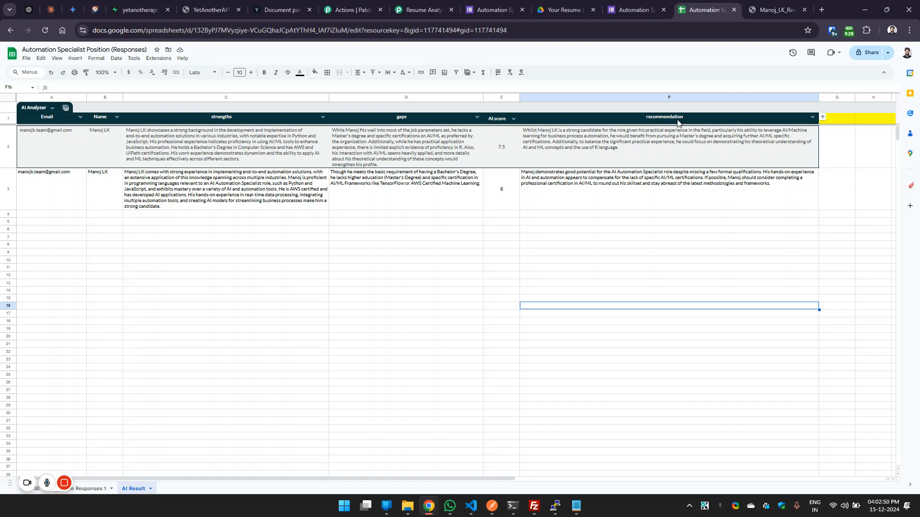
{"action": "left_click", "coordinate": [425, 11]}
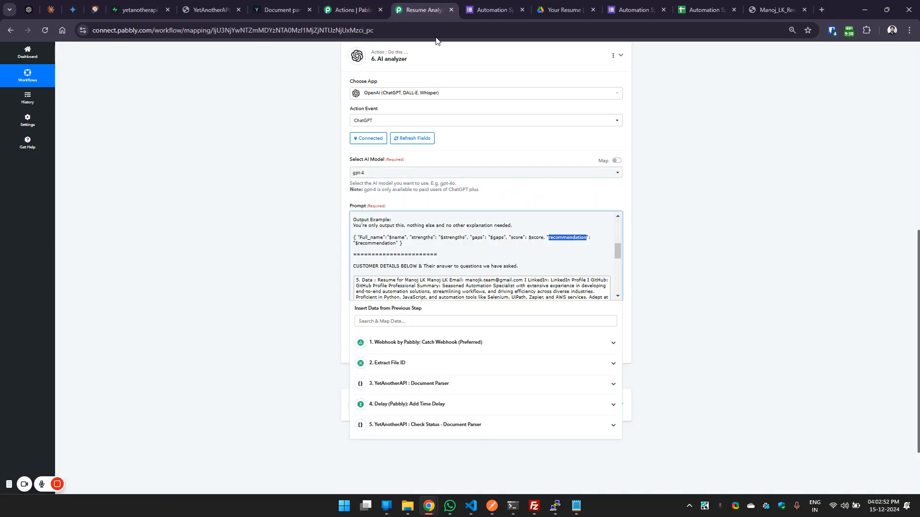
Highlight the customer details heading in the AI analyzer prompt, and inspect the parsed resume data mapped beneath it.
{"action": "scroll", "coordinate": [617, 248], "scroll_direction": "down", "scroll_amount": 1}
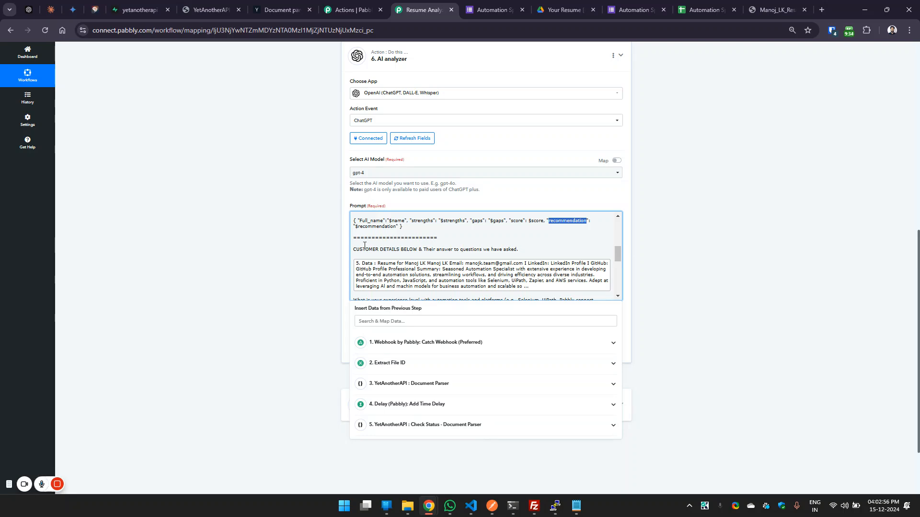
{"action": "left_click_drag", "start_coordinate": [518, 248], "coordinate": [350, 251]}
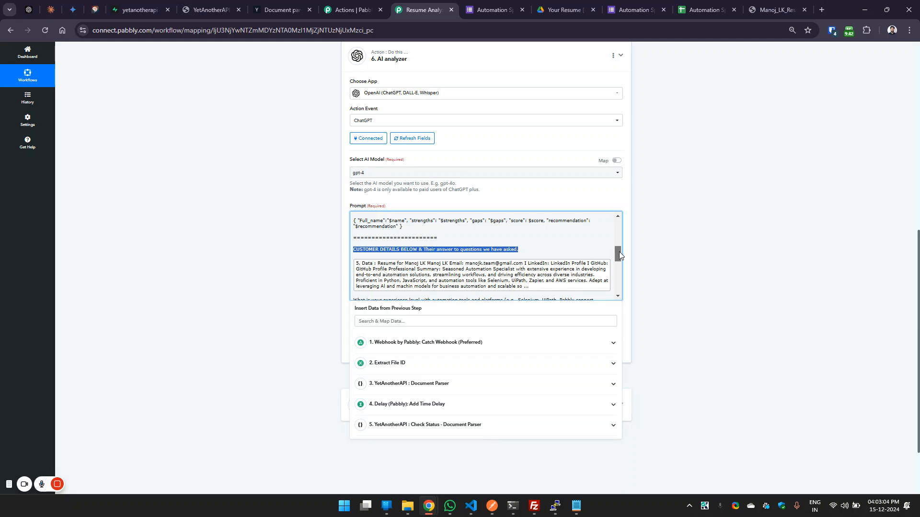
{"action": "left_click_drag", "start_coordinate": [619, 252], "coordinate": [618, 255]}
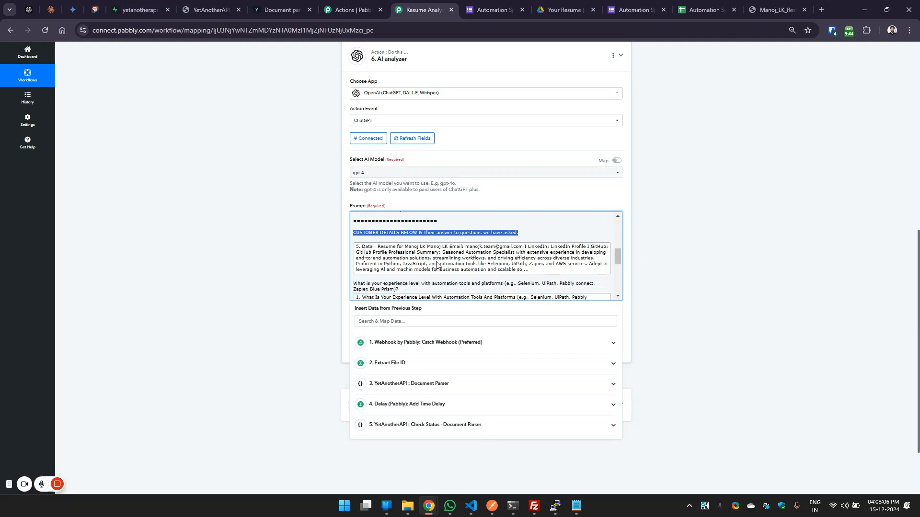
{"action": "left_click", "coordinate": [435, 262]}
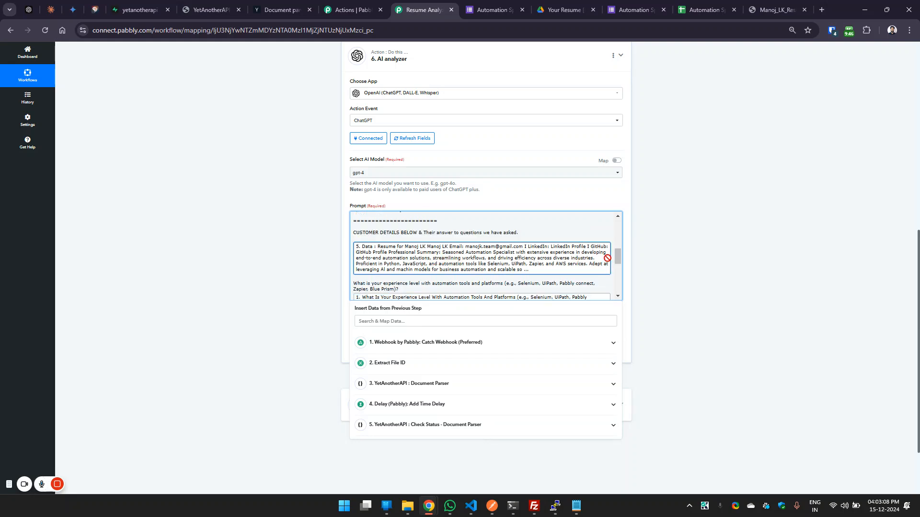
{"action": "left_click_drag", "start_coordinate": [619, 257], "coordinate": [619, 266]}
Review the form questions and their mapped webhook answers in the AI analyzer prompt, highlighting the experience, end-to-end solutions and scripting questions.
{"action": "left_click_drag", "start_coordinate": [401, 239], "coordinate": [356, 234]}
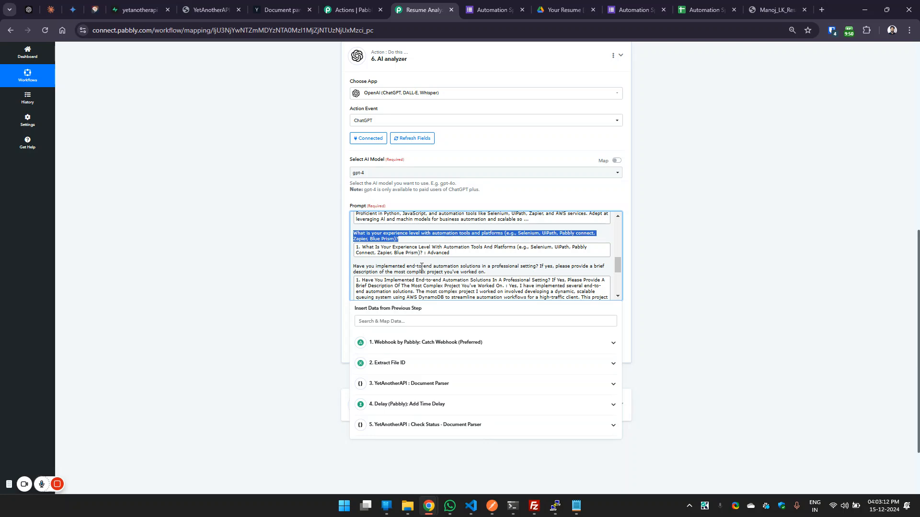
{"action": "left_click", "coordinate": [422, 267]}
{"action": "triple_click", "coordinate": [420, 267]}
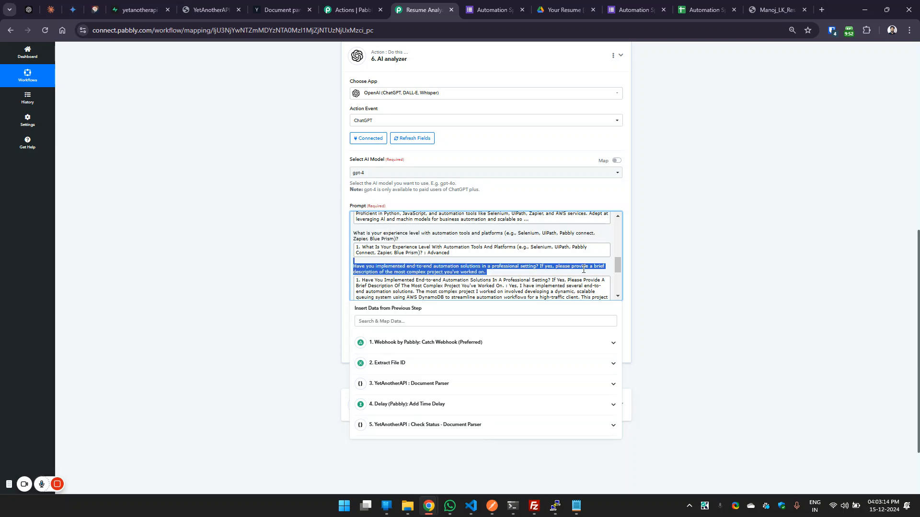
{"action": "scroll", "coordinate": [618, 271], "scroll_direction": "down", "scroll_amount": 2}
{"action": "scroll", "coordinate": [459, 261], "scroll_direction": "down", "scroll_amount": 1}
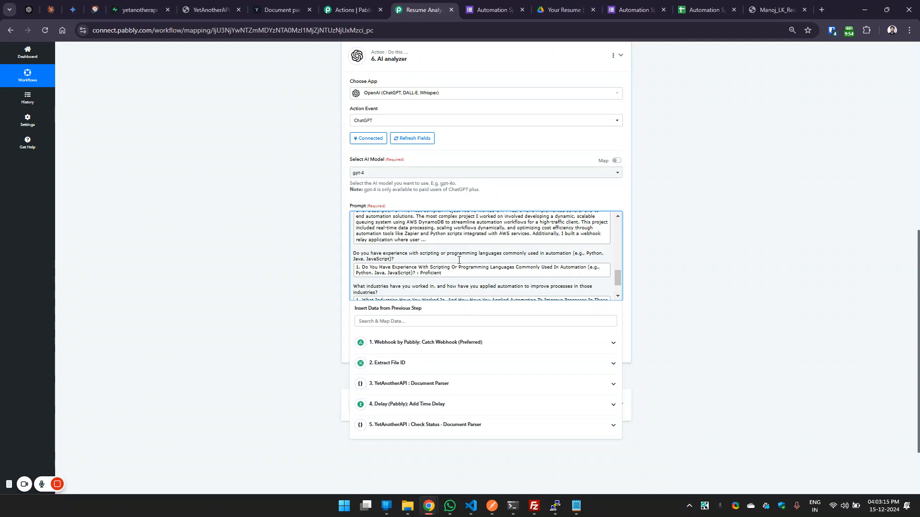
{"action": "triple_click", "coordinate": [390, 255]}
{"action": "left_click", "coordinate": [395, 284]}
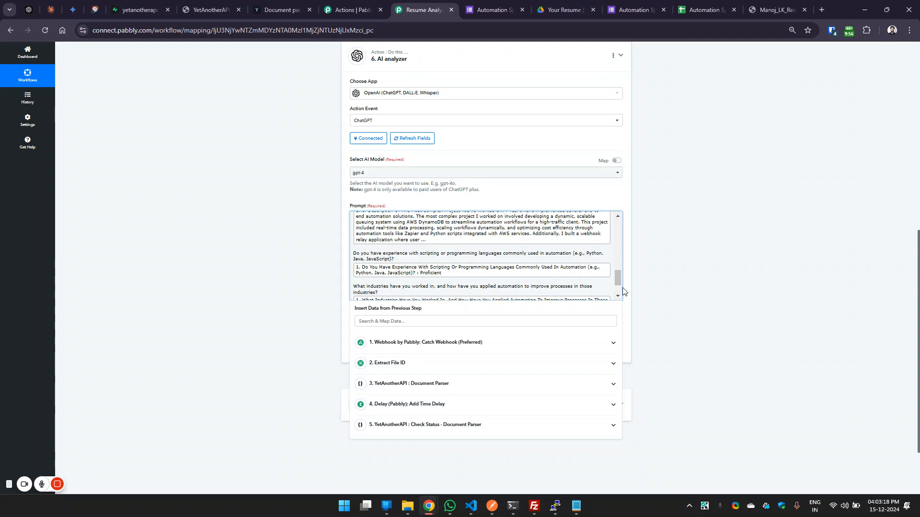
{"action": "scroll", "coordinate": [616, 280], "scroll_direction": "down", "scroll_amount": 1}
{"action": "mouse_move", "coordinate": [618, 287]}
{"action": "left_mouse_down"}
{"action": "mouse_move", "coordinate": [618, 227]}
{"action": "mouse_move", "coordinate": [619, 272]}
{"action": "left_mouse_up"}
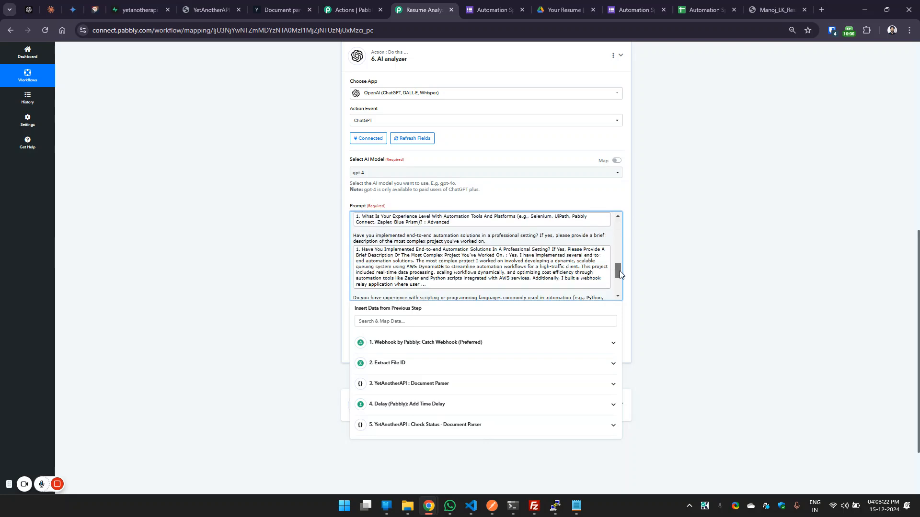
Expand the AI analyzer's received response, and highlight the strengths, gaps and recommendation field labels.
{"action": "left_click", "coordinate": [642, 273]}
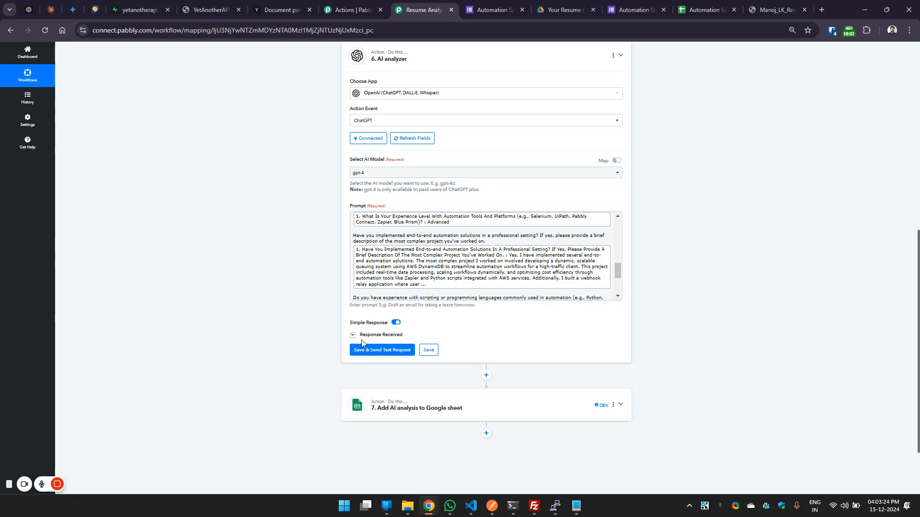
{"action": "scroll", "coordinate": [786, 273], "scroll_direction": "down", "scroll_amount": 3}
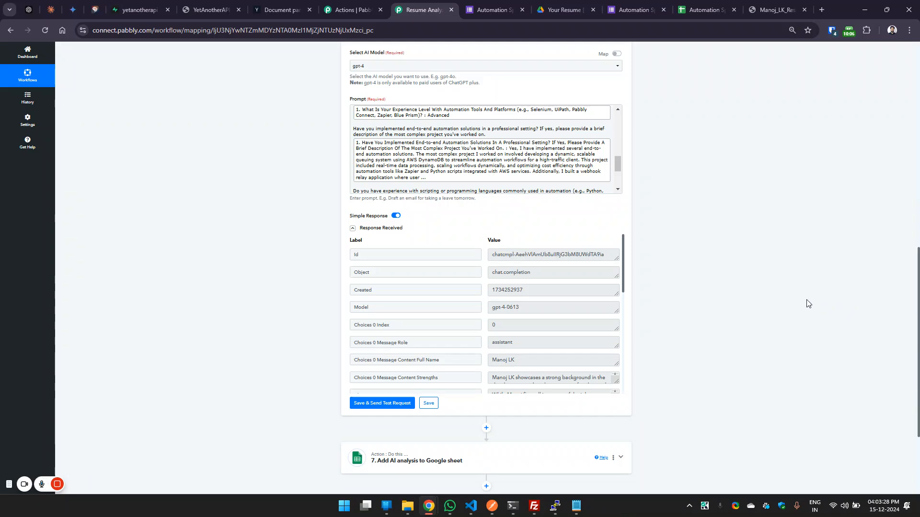
{"action": "scroll", "coordinate": [628, 268], "scroll_direction": "down", "scroll_amount": 1}
{"action": "scroll", "coordinate": [628, 268], "scroll_direction": "down", "scroll_amount": 1}
{"action": "double_click", "coordinate": [494, 312]}
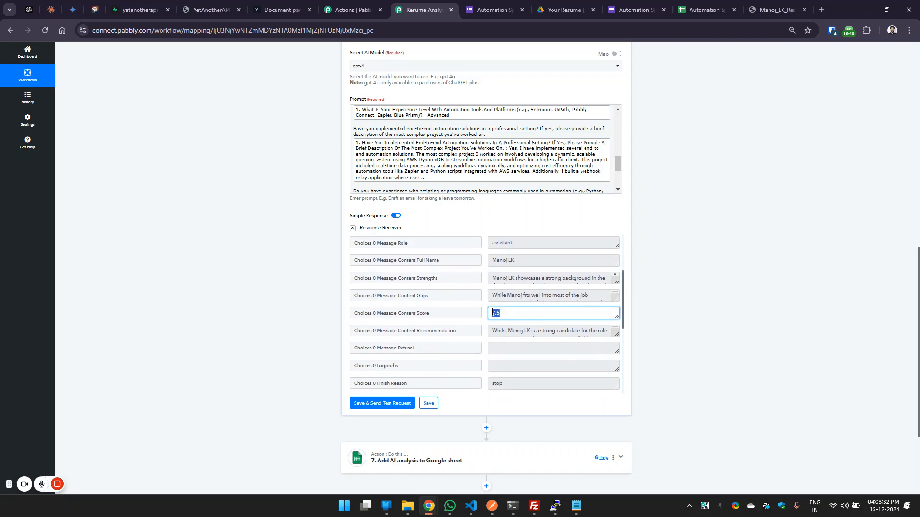
{"action": "left_click", "coordinate": [431, 278]}
{"action": "double_click", "coordinate": [424, 296]}
{"action": "double_click", "coordinate": [429, 331]}
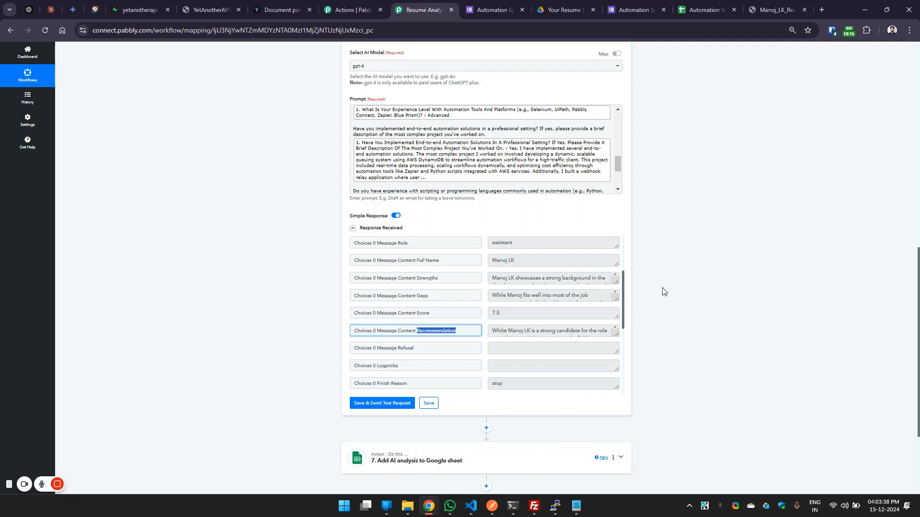
Expand the Add AI analysis to Google sheet step, and open the AI Result sheet of the responses spreadsheet.
{"action": "scroll", "coordinate": [912, 295], "scroll_direction": "up", "scroll_amount": 1}
{"action": "scroll", "coordinate": [891, 276], "scroll_direction": "down", "scroll_amount": 3}
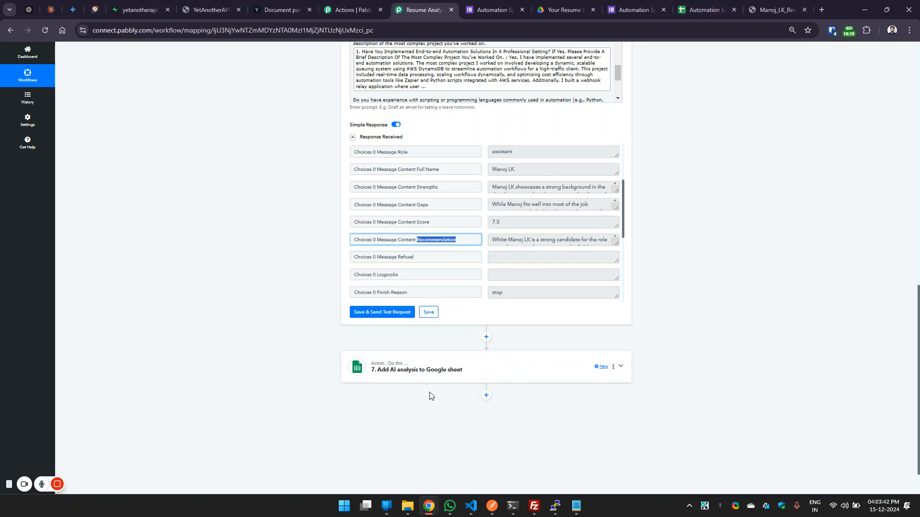
{"action": "left_click", "coordinate": [412, 373]}
{"action": "left_click", "coordinate": [702, 10]}
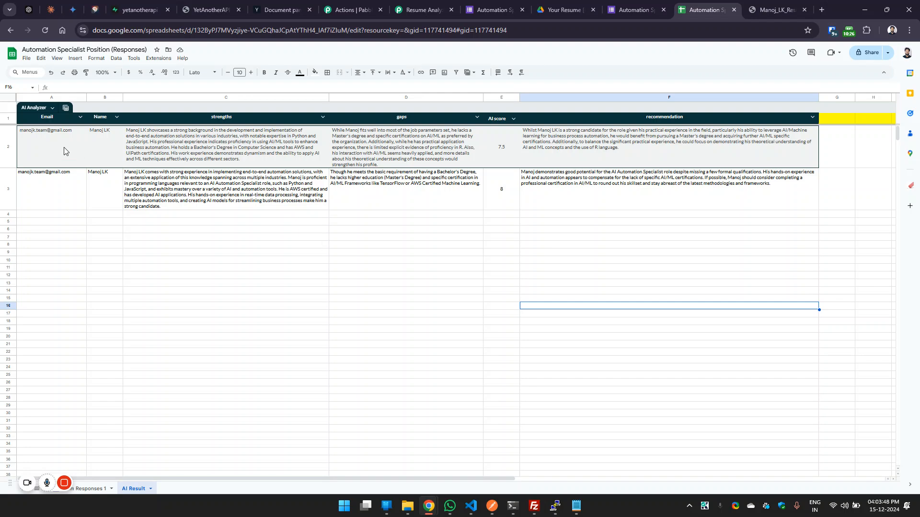
Return to the Resume Analyzer workflow, and review the Google Sheets column mappings from Email to Recommendation.
{"action": "left_click", "coordinate": [422, 9]}
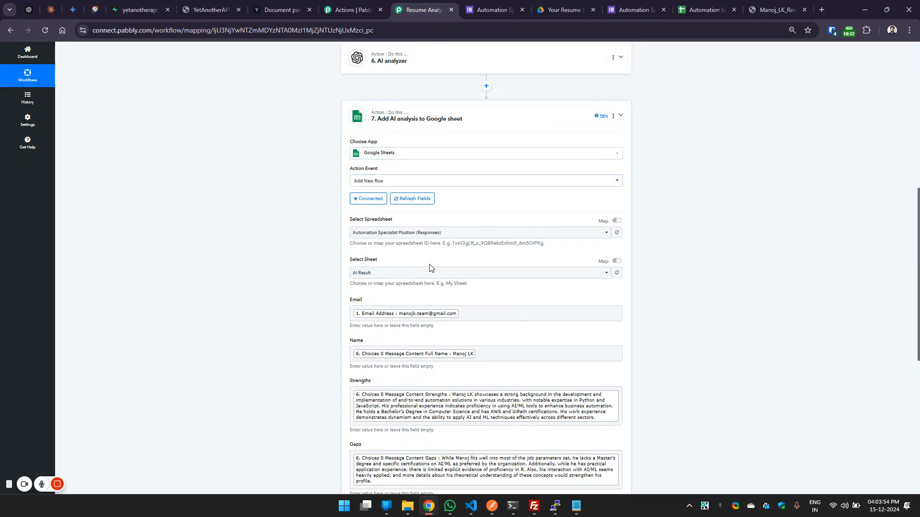
{"action": "scroll", "coordinate": [918, 274], "scroll_direction": "down", "scroll_amount": 3}
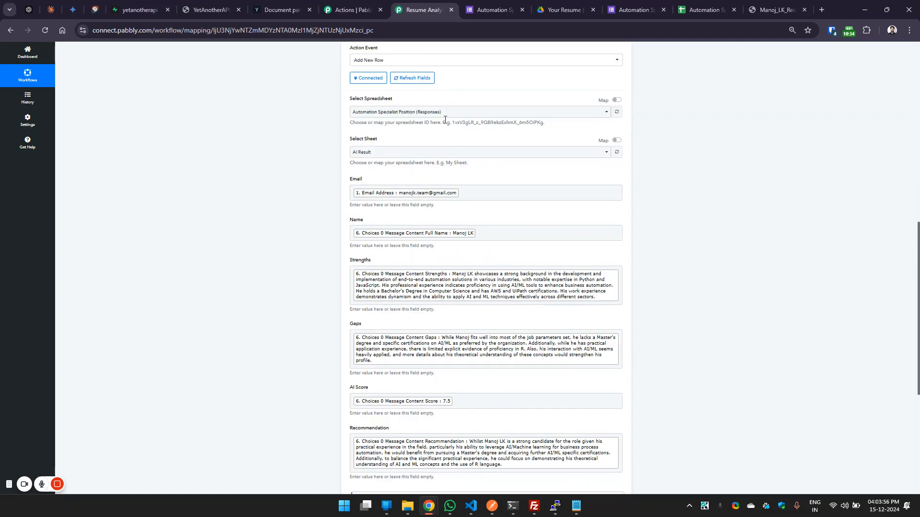
{"action": "scroll", "coordinate": [918, 383], "scroll_direction": "down", "scroll_amount": 3}
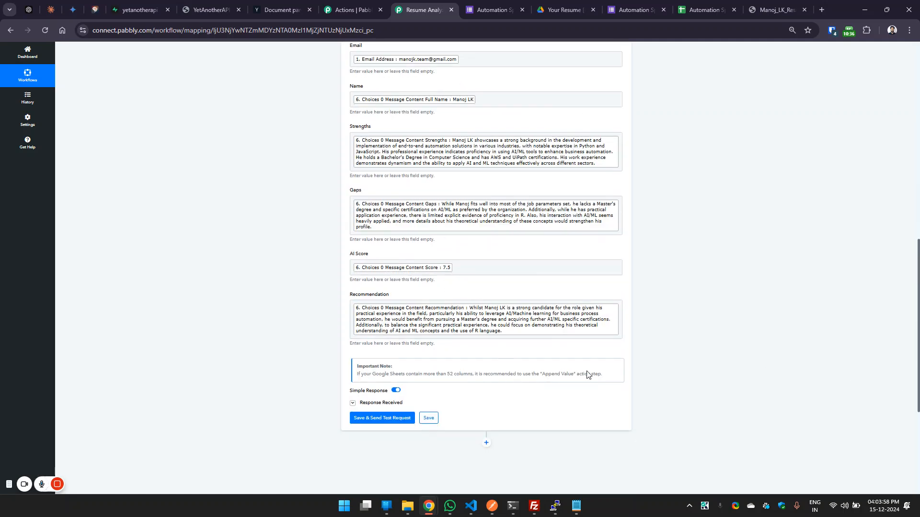
View the list of options for the Resume Analyzer workflow, and dismiss it.
{"action": "scroll", "coordinate": [915, 207], "scroll_direction": "up", "scroll_amount": 8}
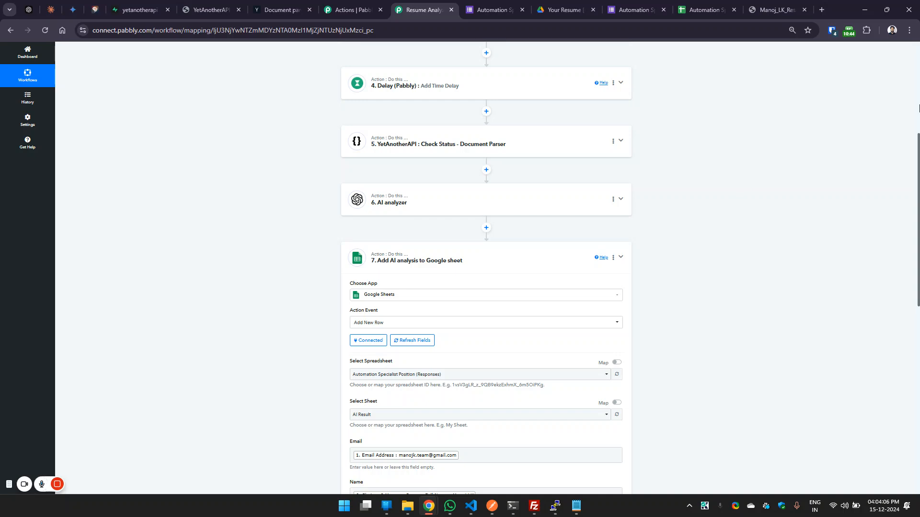
{"action": "scroll", "coordinate": [505, 162], "scroll_direction": "up", "scroll_amount": 7}
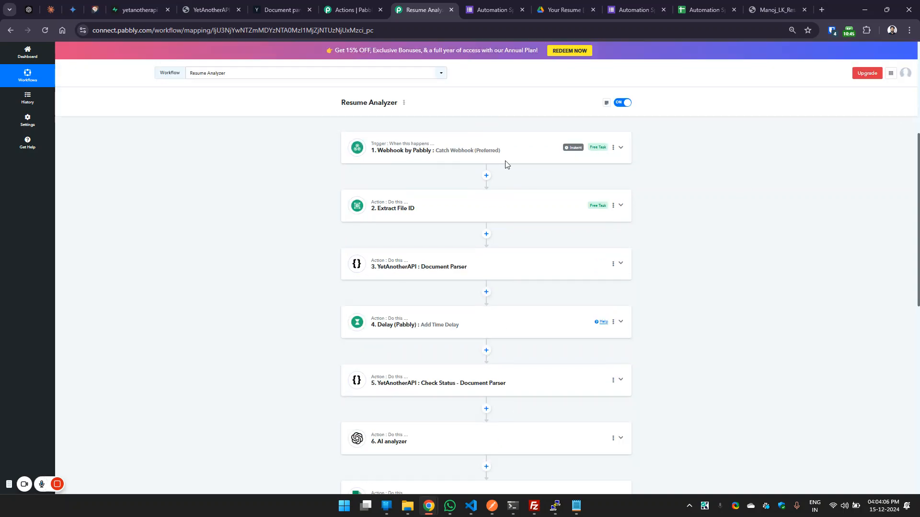
{"action": "left_click", "coordinate": [404, 102]}
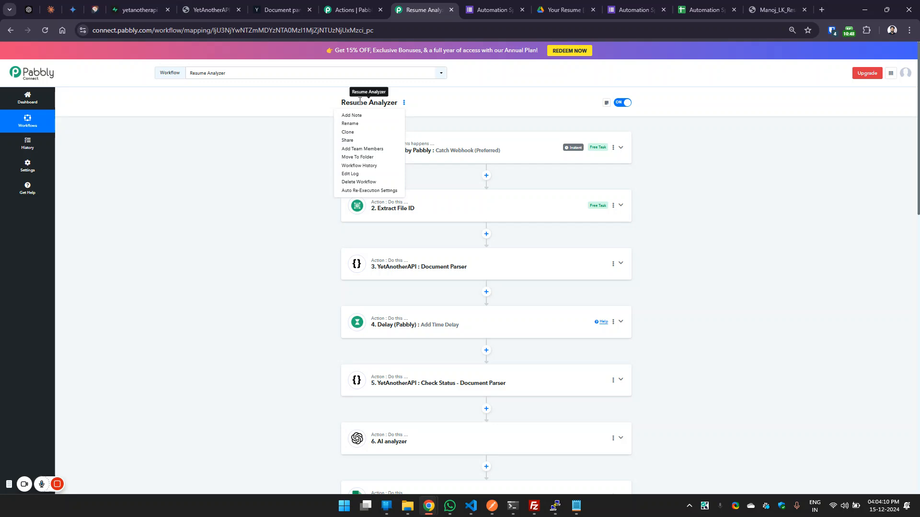
{"action": "left_click", "coordinate": [266, 174]}
Recheck the mapped fields of the Add AI analysis to Google sheet step, and collapse that step.
{"action": "scroll", "coordinate": [872, 242], "scroll_direction": "down", "scroll_amount": 8}
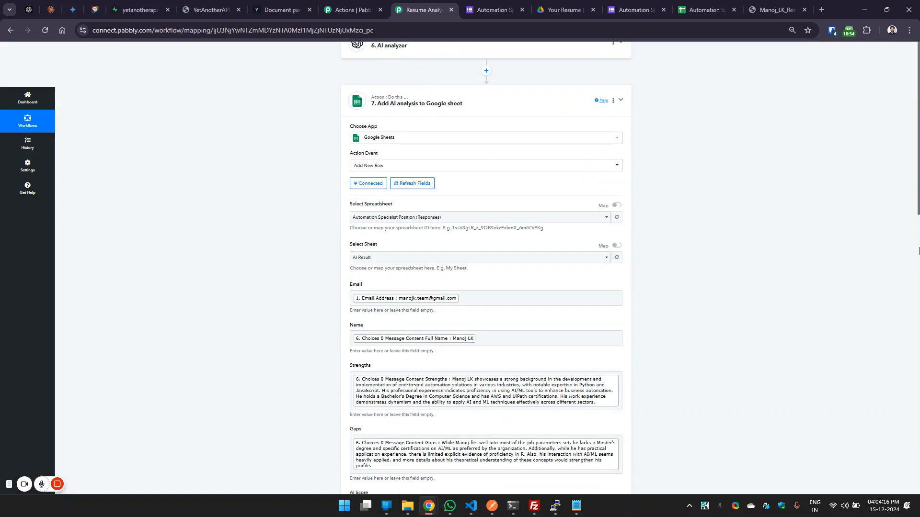
{"action": "scroll", "coordinate": [792, 258], "scroll_direction": "down", "scroll_amount": 4}
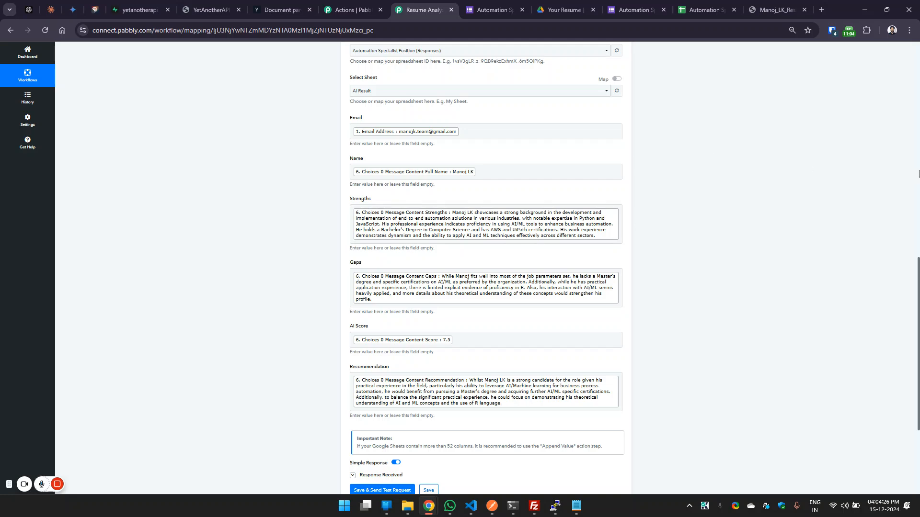
{"action": "scroll", "coordinate": [774, 162], "scroll_direction": "up", "scroll_amount": 10}
{"action": "left_click", "coordinate": [548, 341]}
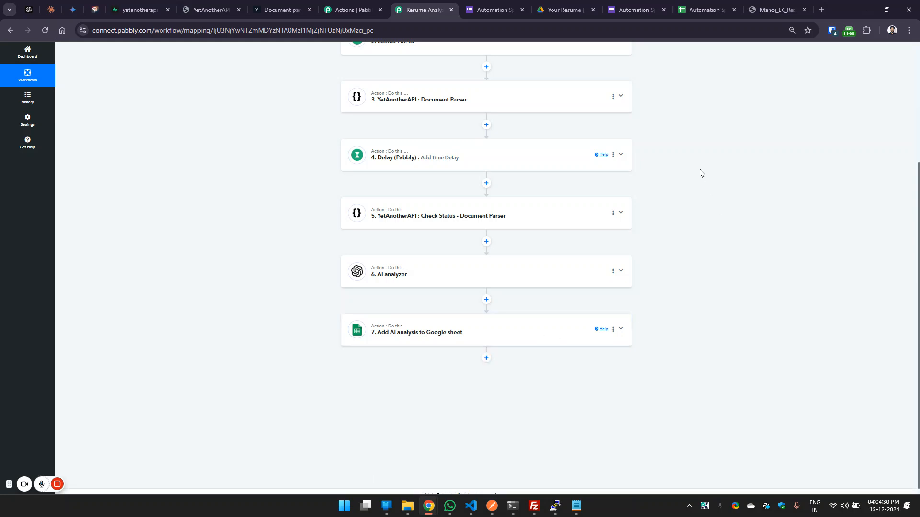
Switch to the Automation Specialist Position form's responses, and bring up the form's preview.
{"action": "left_click", "coordinate": [498, 9]}
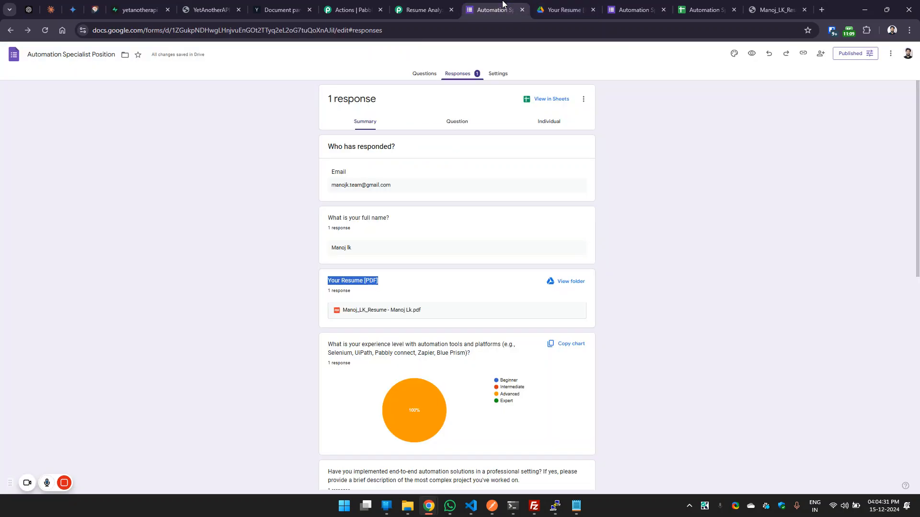
{"action": "left_click", "coordinate": [538, 6]}
{"action": "left_click", "coordinate": [622, 5]}
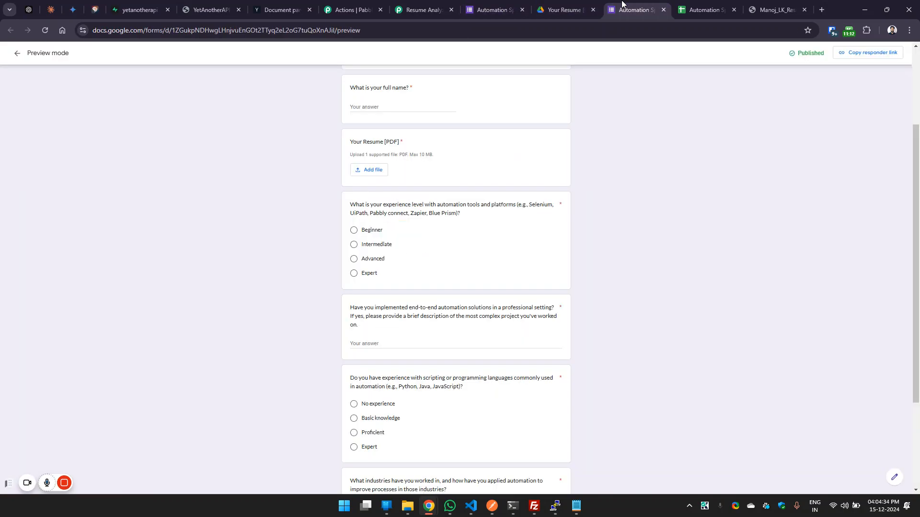